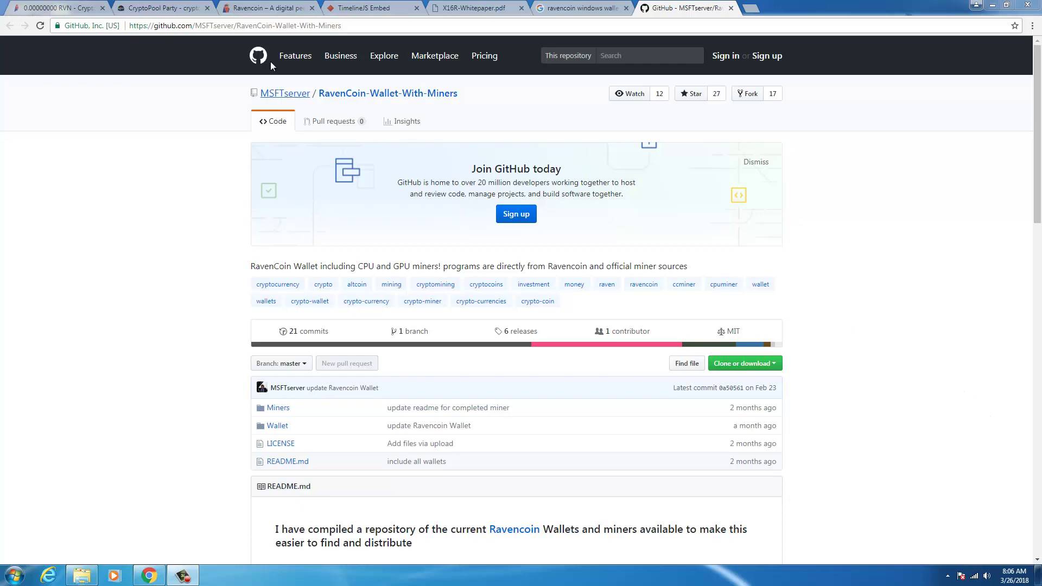
# Step: Switch from the GitHub repository to the ravencoin.org homepage with its download links
pyautogui.click(255, 8)
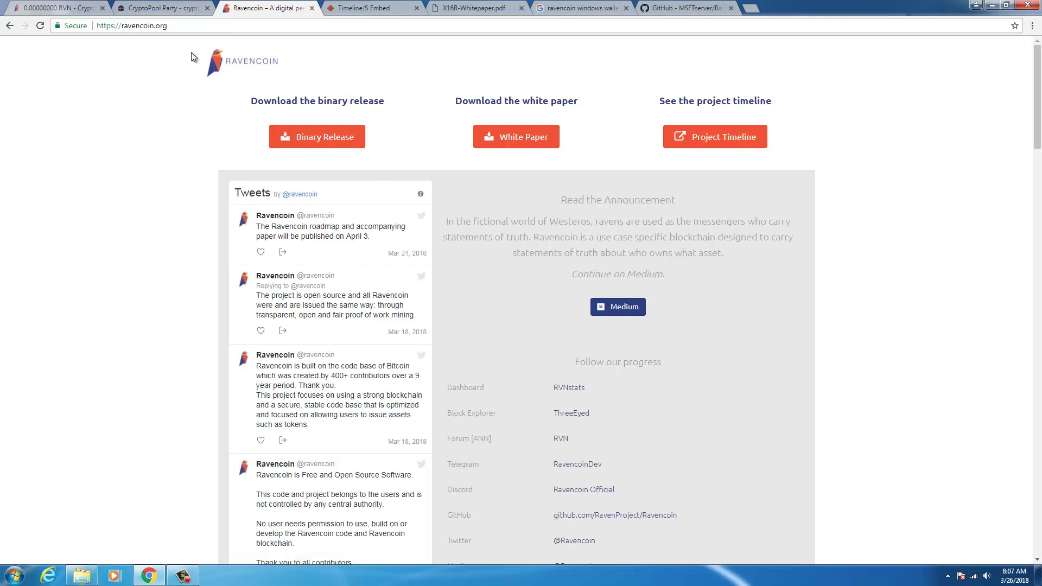
# Step: Open the X16R whitepaper PDF and scroll to its 16 hashing algorithms, dismissing the colour-scheme prompt
pyautogui.click(477, 10)
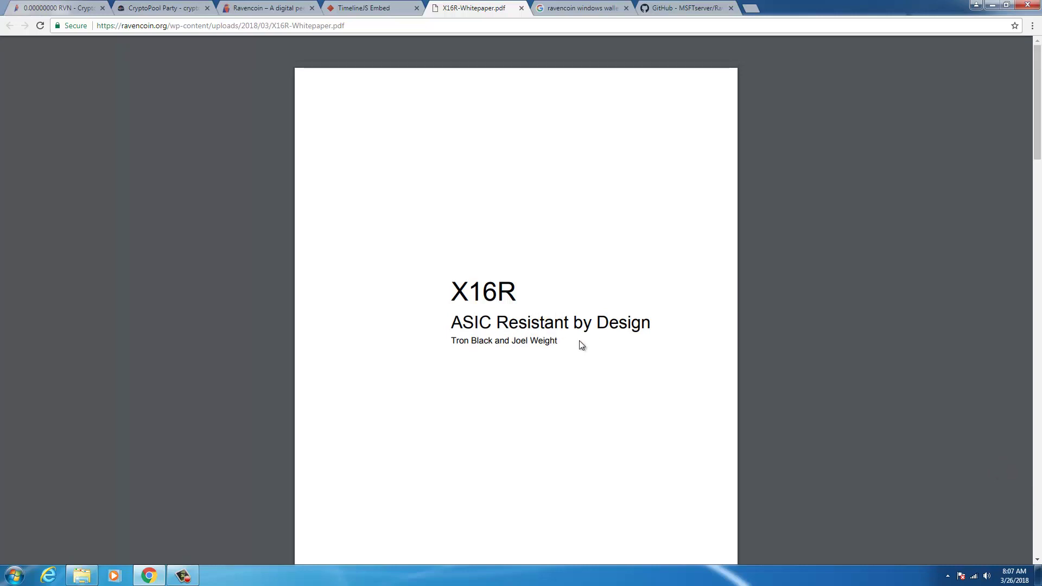
pyautogui.scroll(-10, 570, 363)
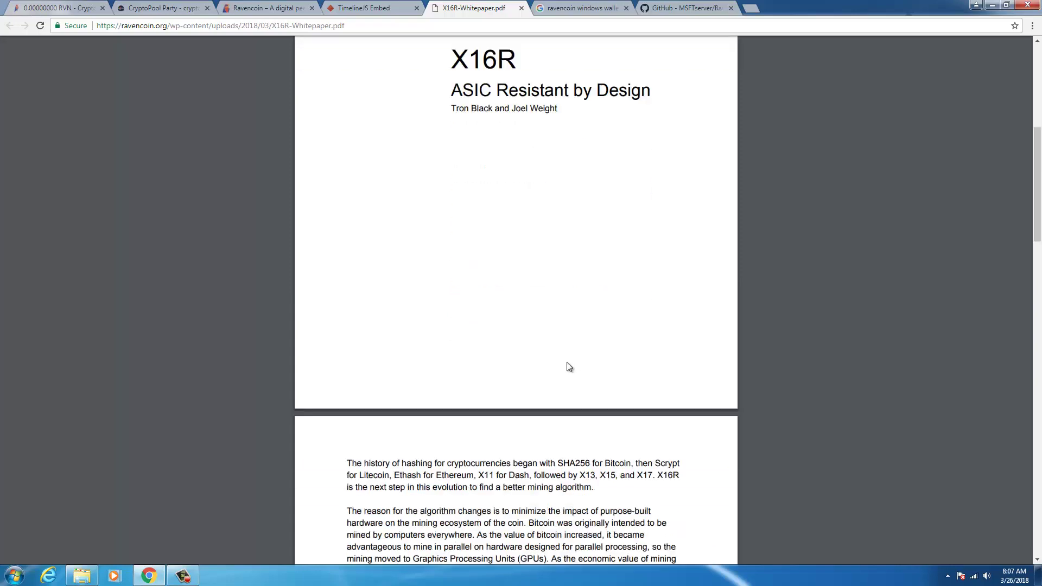
pyautogui.scroll(6, 569, 367)
pyautogui.scroll(4, 569, 366)
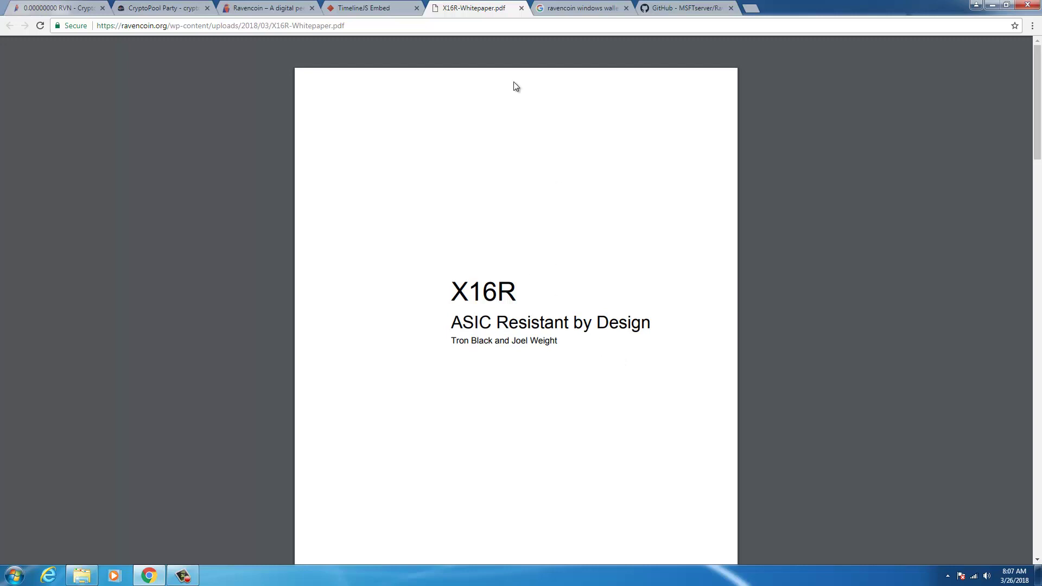
pyautogui.moveTo(503, 99)
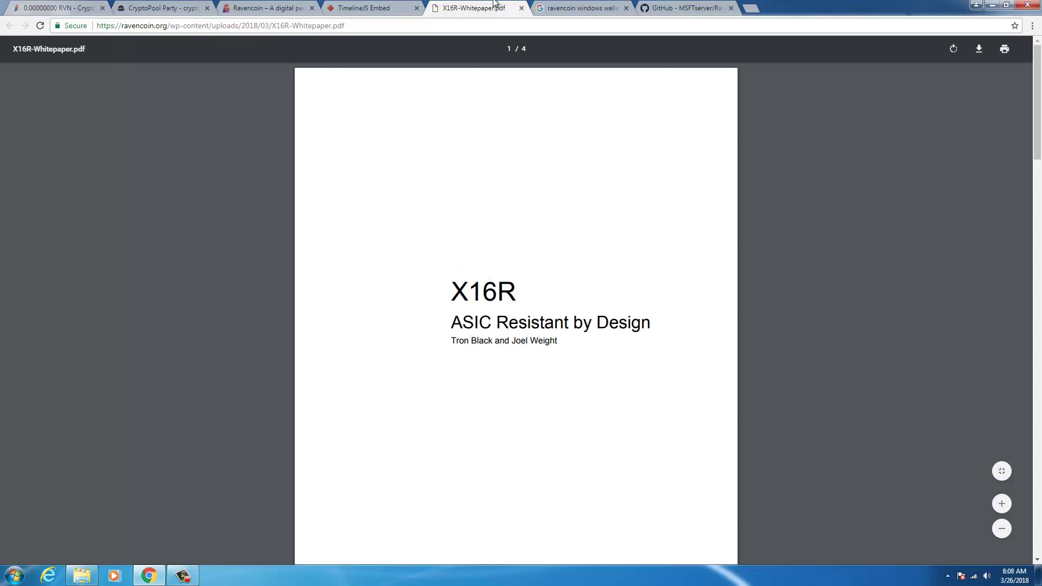
pyautogui.scroll(-3, 525, 154)
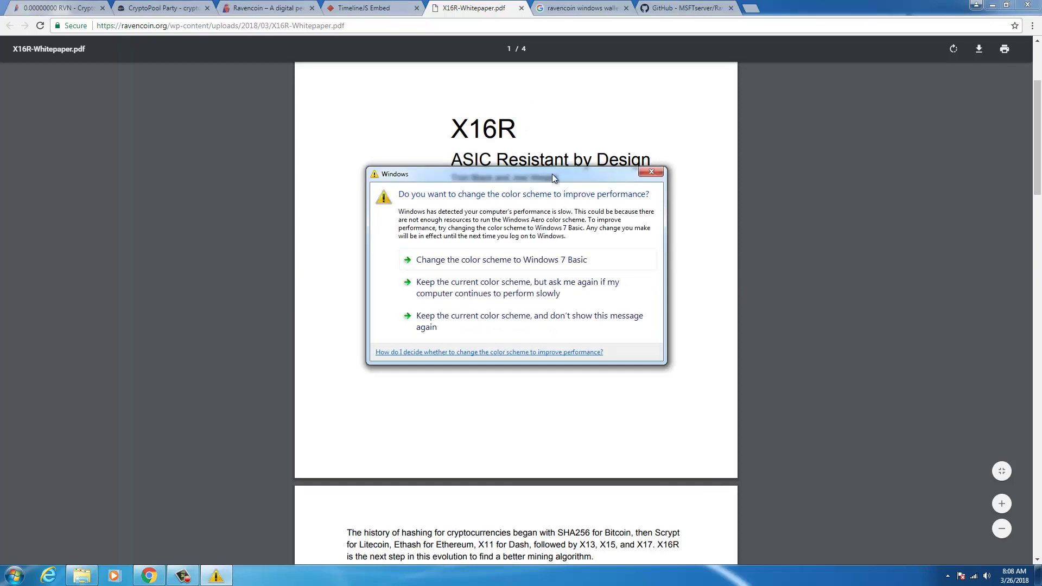
pyautogui.click(650, 173)
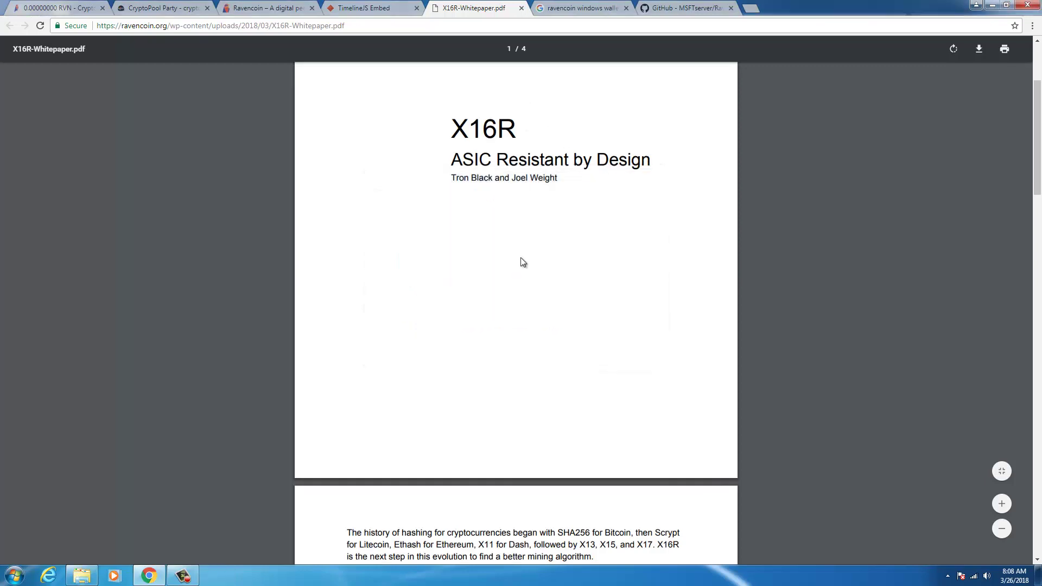
pyautogui.scroll(-5, 511, 233)
pyautogui.scroll(-14, 506, 234)
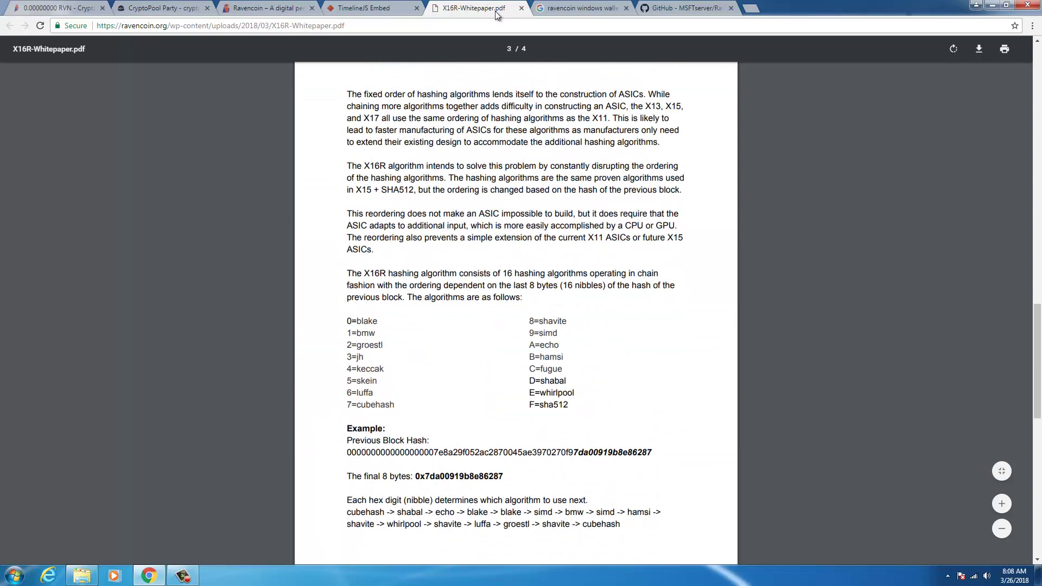
# Step: Close the whitepaper and return to the RavenCoin-Wallet-With-Miners repository, scrolling through its README
pyautogui.click(521, 8)
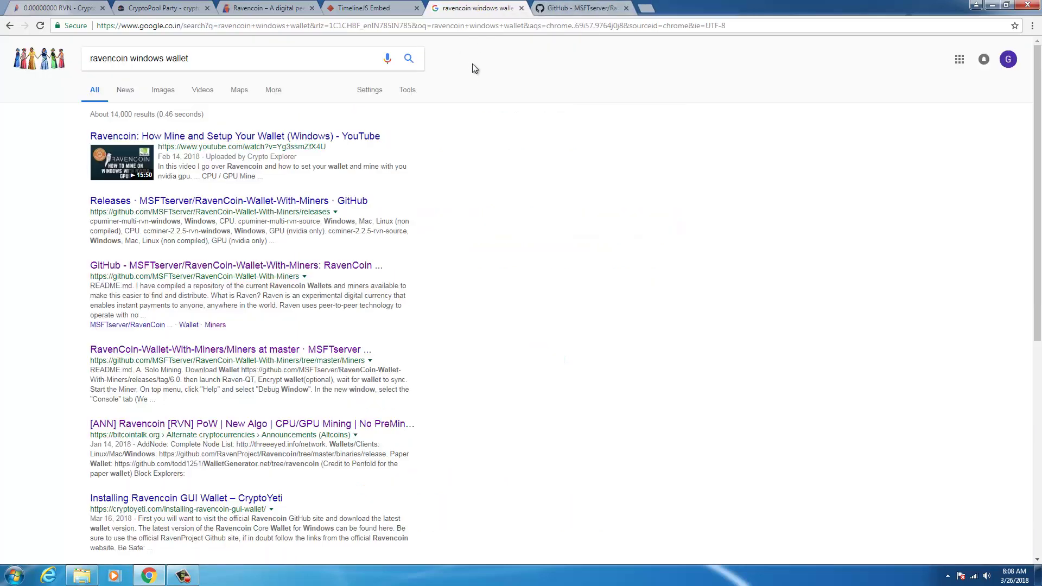
pyautogui.click(295, 10)
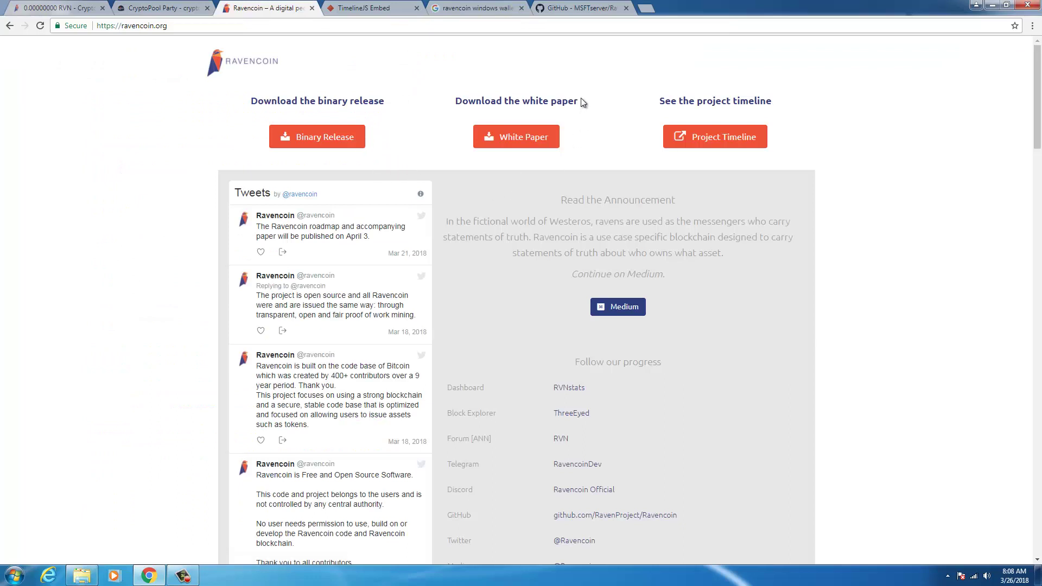
pyautogui.click(577, 9)
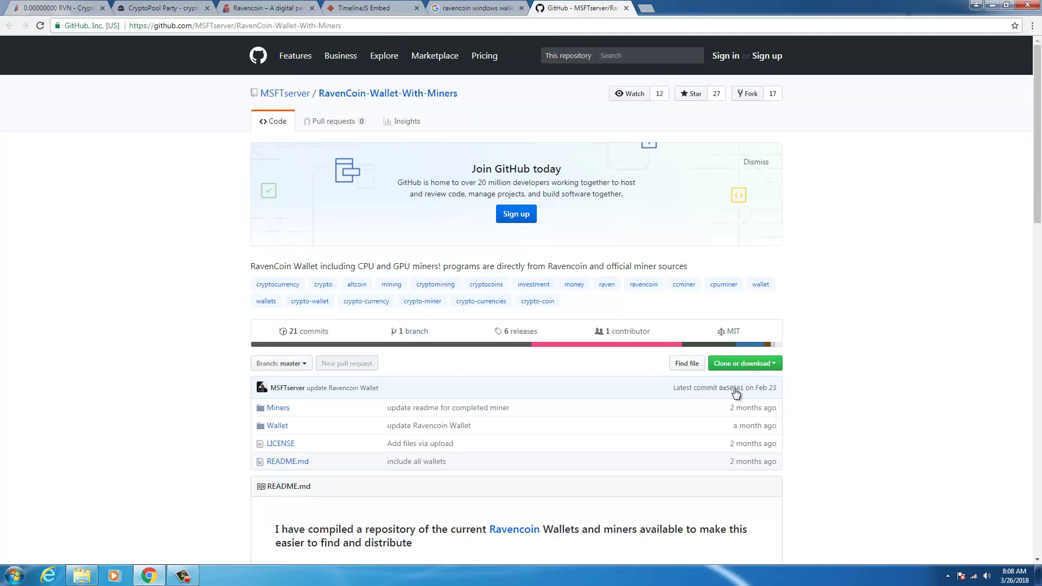
pyautogui.scroll(-3, 726, 389)
pyautogui.scroll(-3, 725, 388)
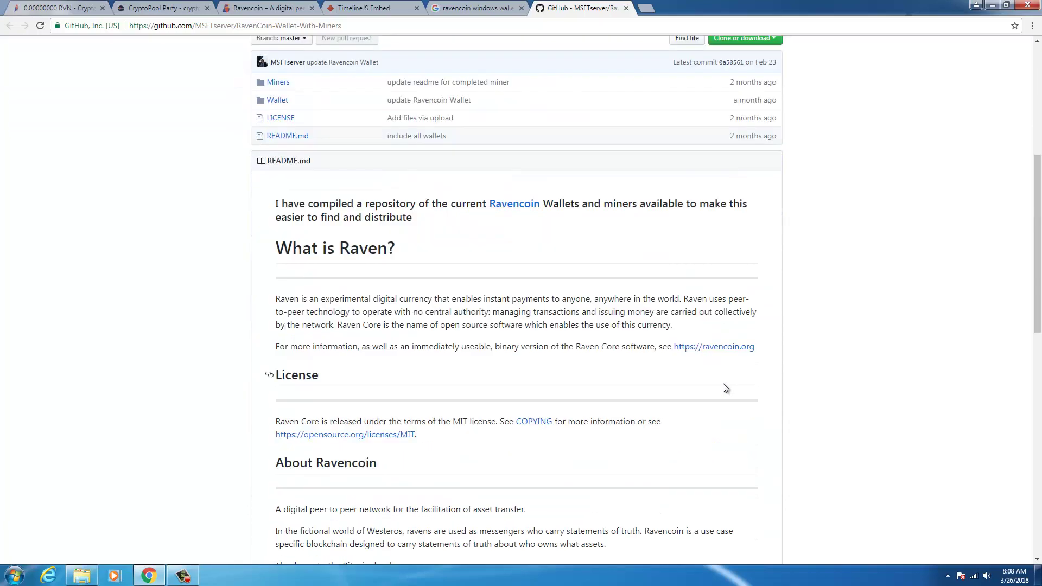
pyautogui.scroll(-5, 723, 386)
pyautogui.scroll(12, 722, 387)
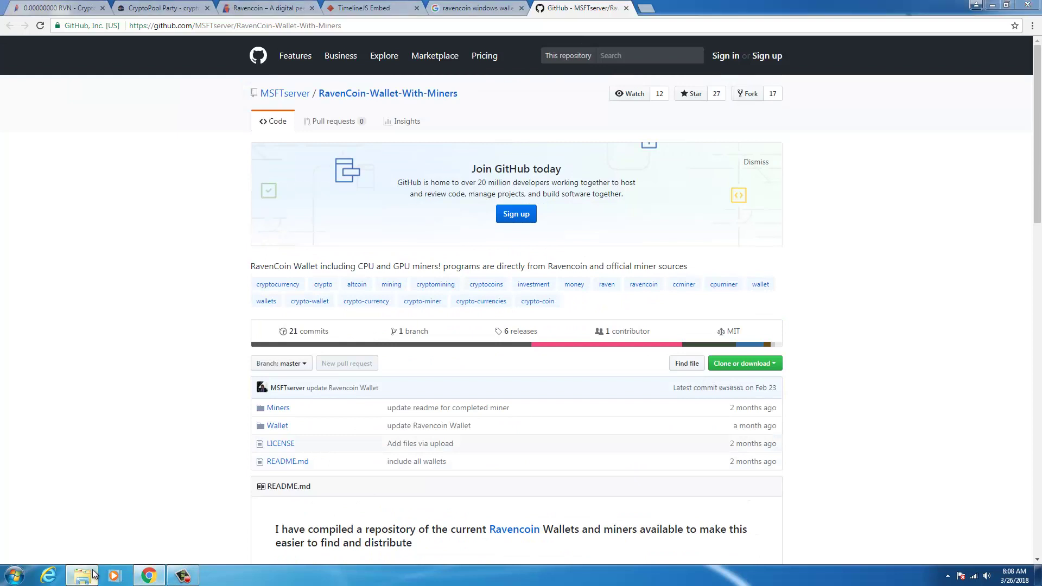
# Step: Launch raven-qt.exe from RavenCoin-Wallet-Windows\Windows and allow it past the security warning
pyautogui.click(82, 575)
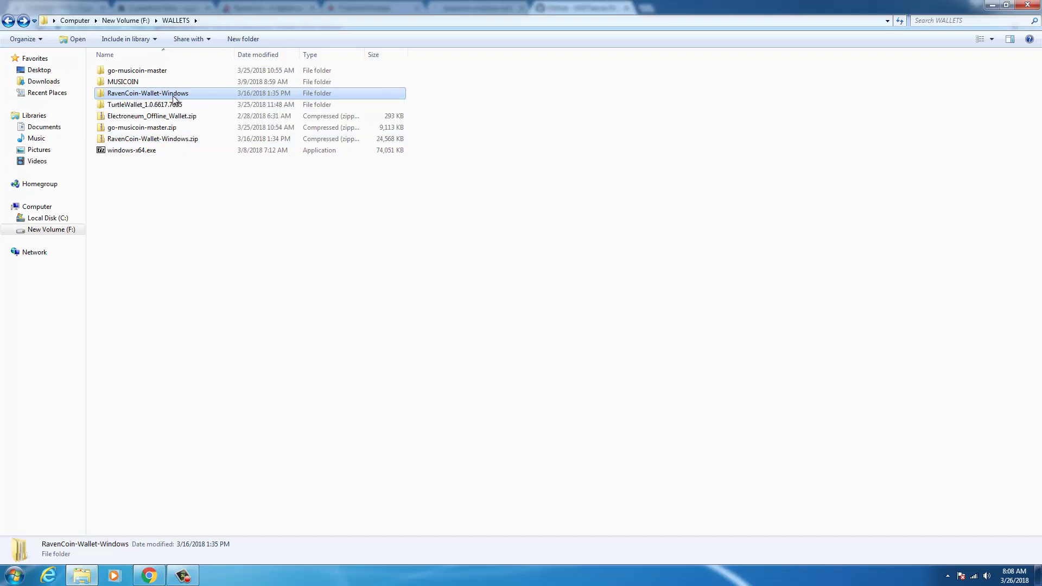
pyautogui.doubleClick(156, 93)
pyautogui.doubleClick(132, 70)
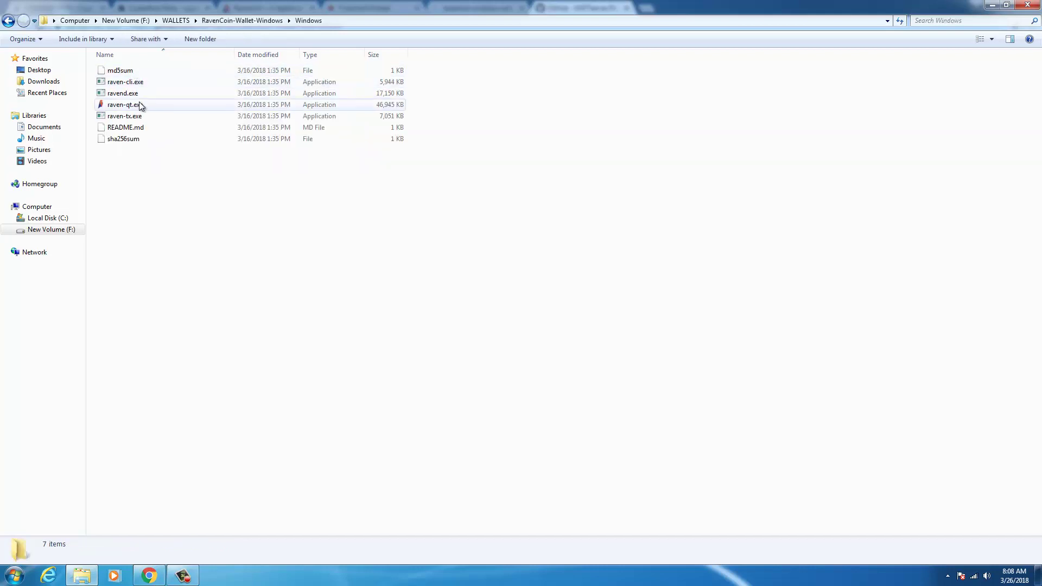
pyautogui.click(140, 105)
pyautogui.doubleClick(140, 105)
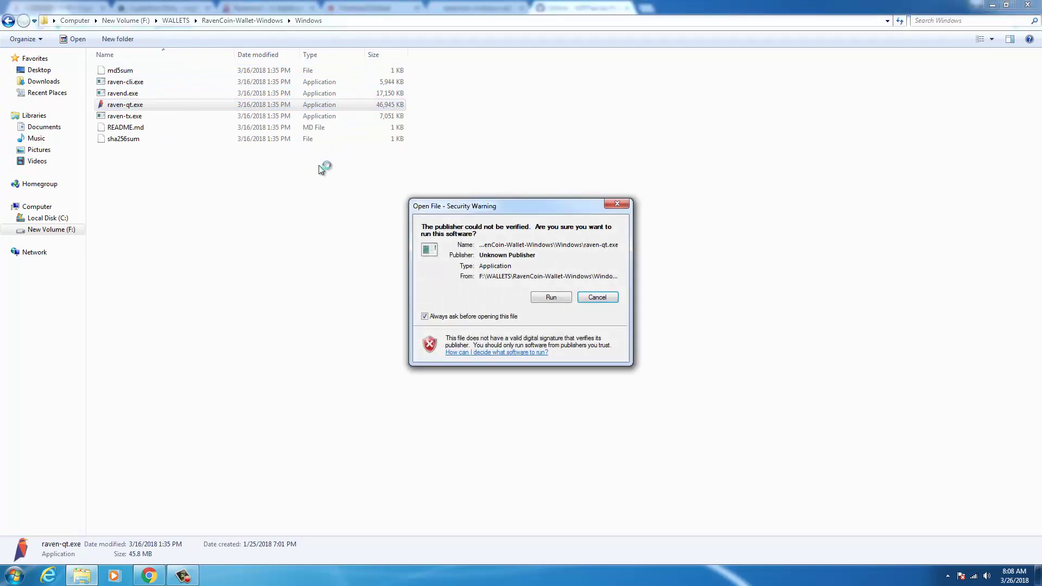
pyautogui.click(544, 297)
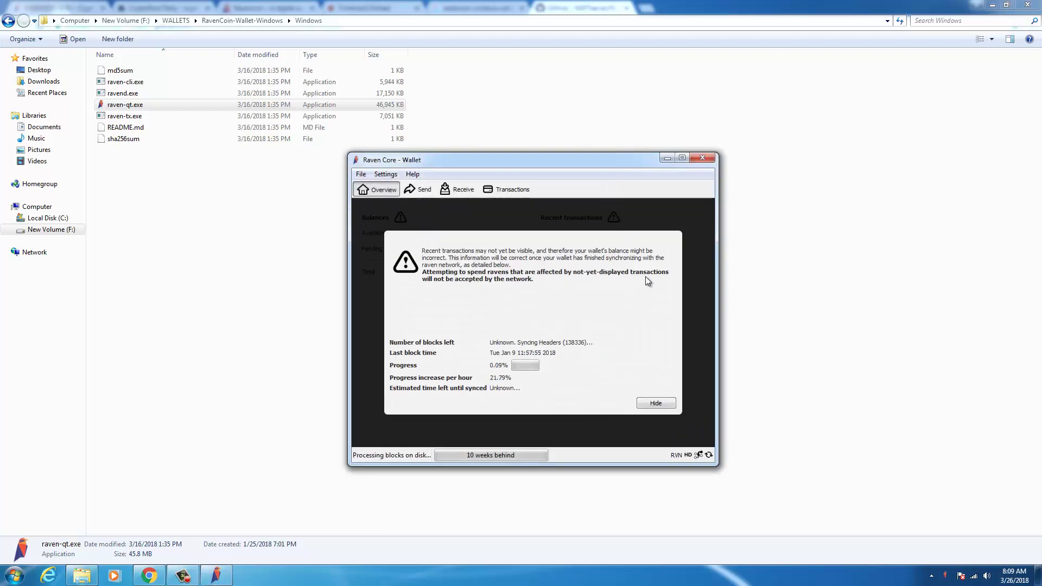
# Step: Dismiss the sync warning and generate a new payment request on the Receive page
pyautogui.click(650, 405)
pyautogui.click(452, 190)
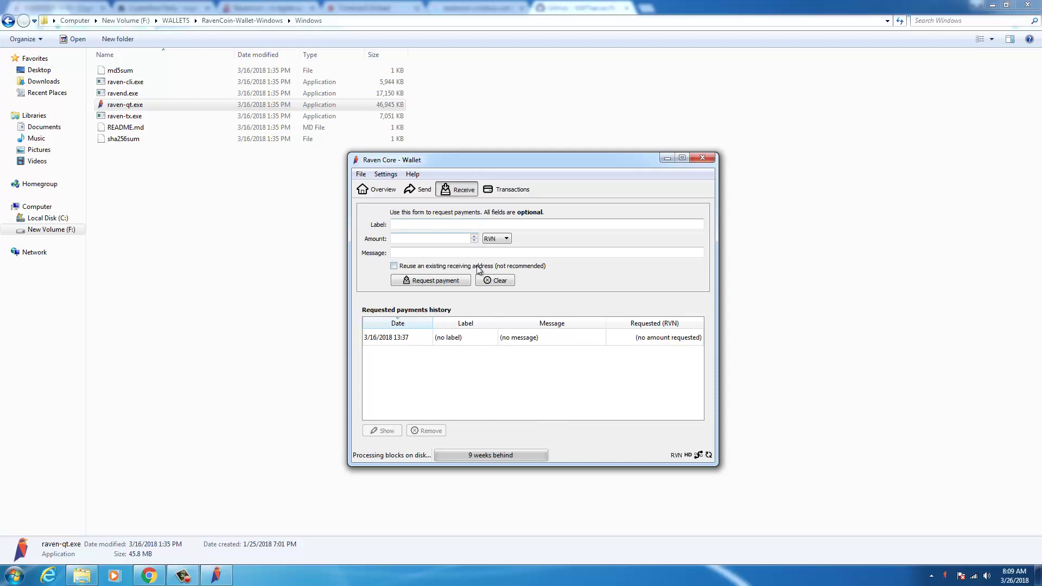
pyautogui.click(456, 281)
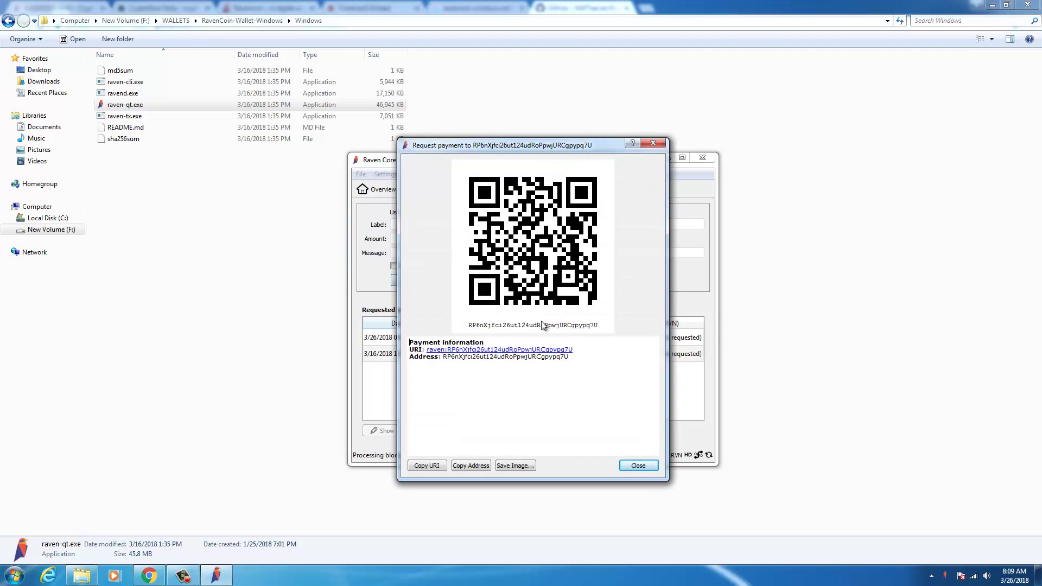
pyautogui.click(638, 465)
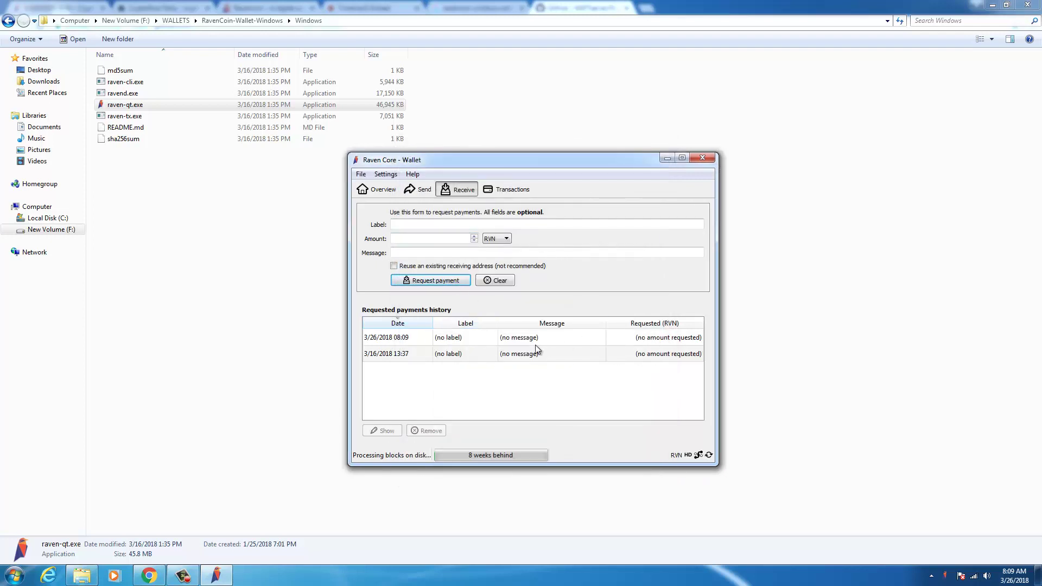
# Step: Open the 3/16/2018 payment request, select its full receiving address, and close the details
pyautogui.click(417, 356)
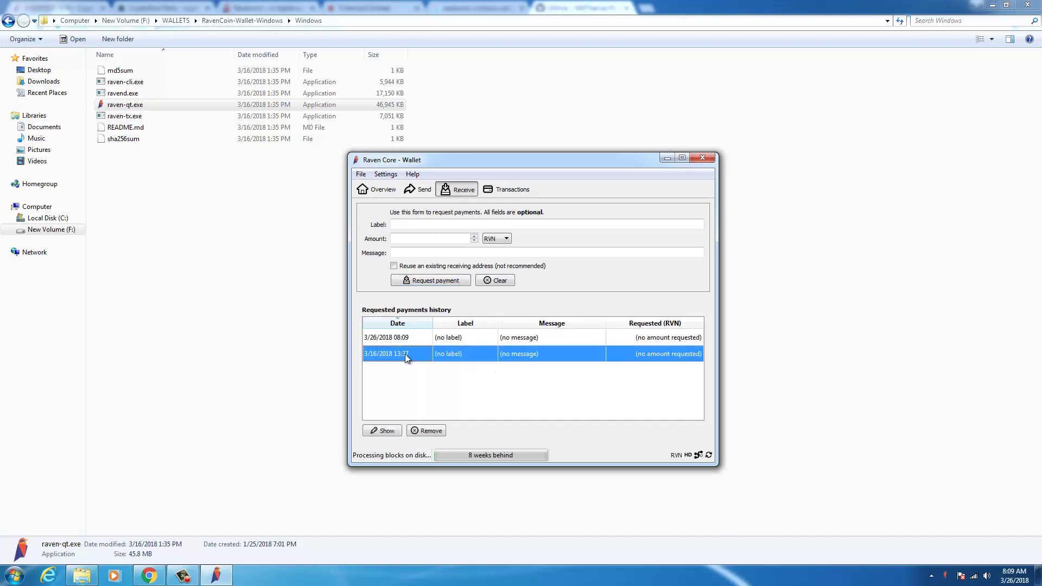
pyautogui.doubleClick(510, 355)
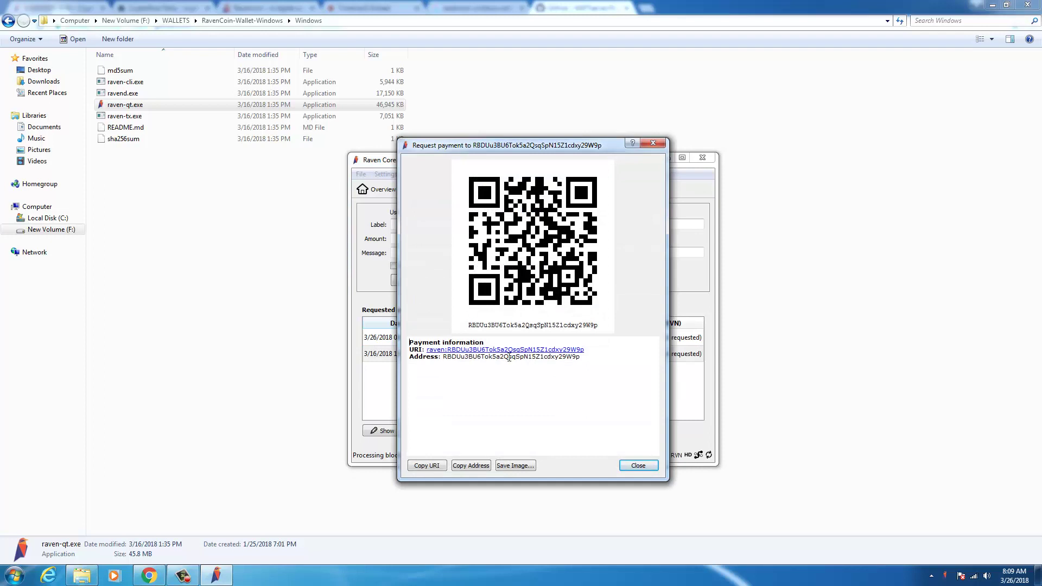
pyautogui.doubleClick(510, 357)
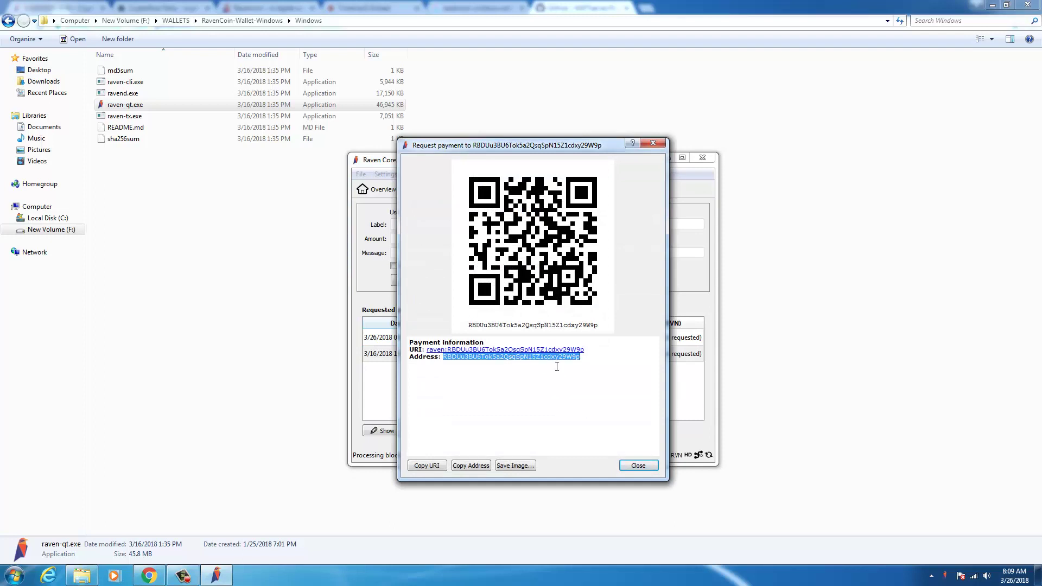
pyautogui.click(636, 466)
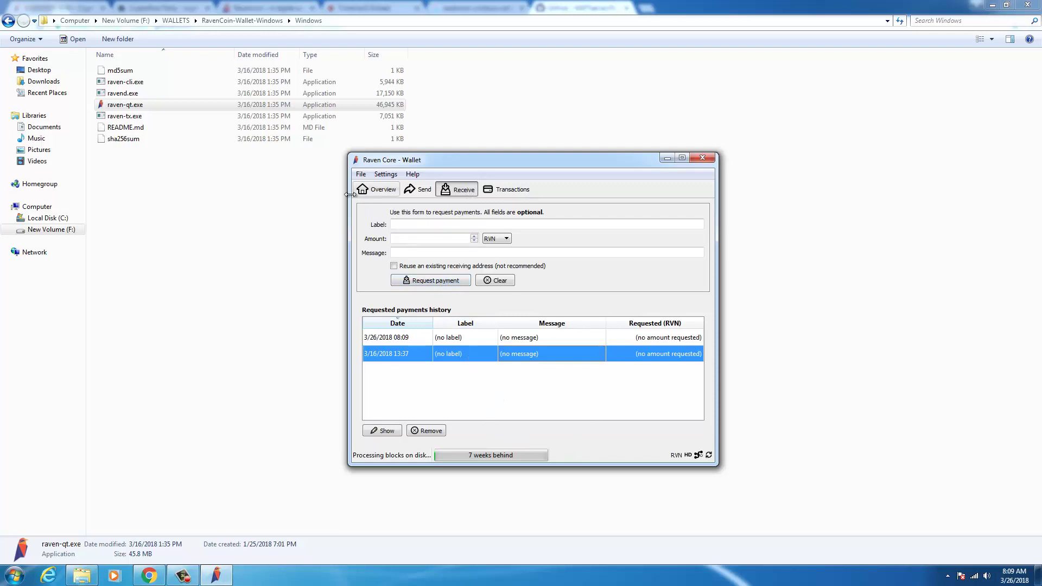
# Step: Check the zero balances on the Overview, then quit Raven Core via File > Exit
pyautogui.click(358, 175)
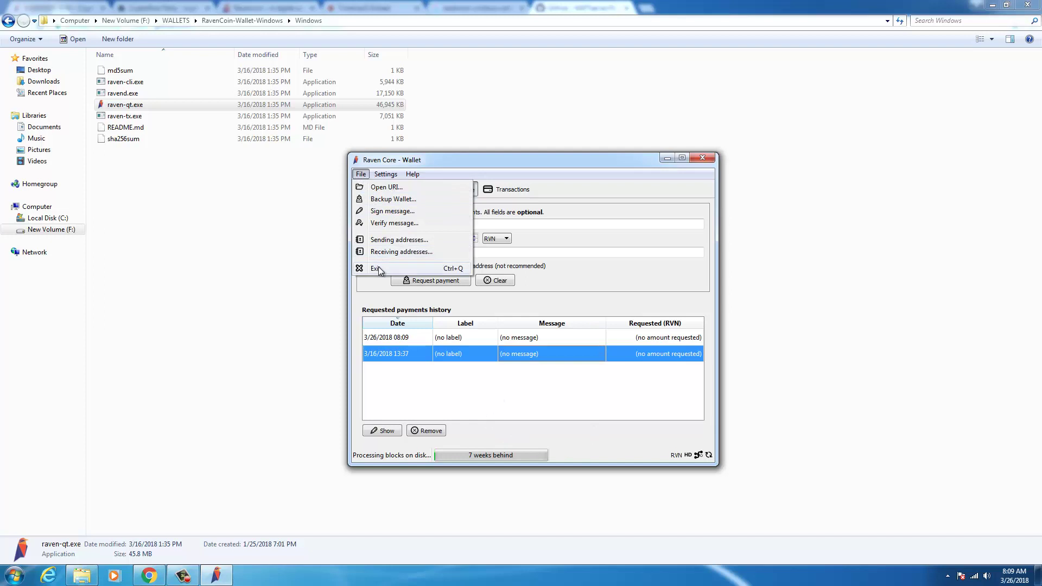
pyautogui.click(517, 161)
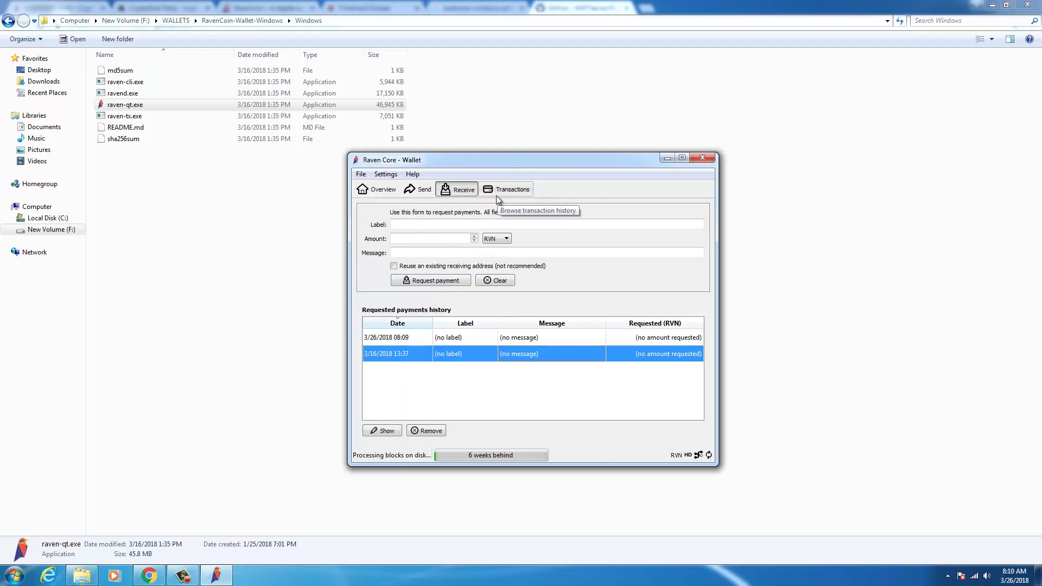
pyautogui.click(378, 192)
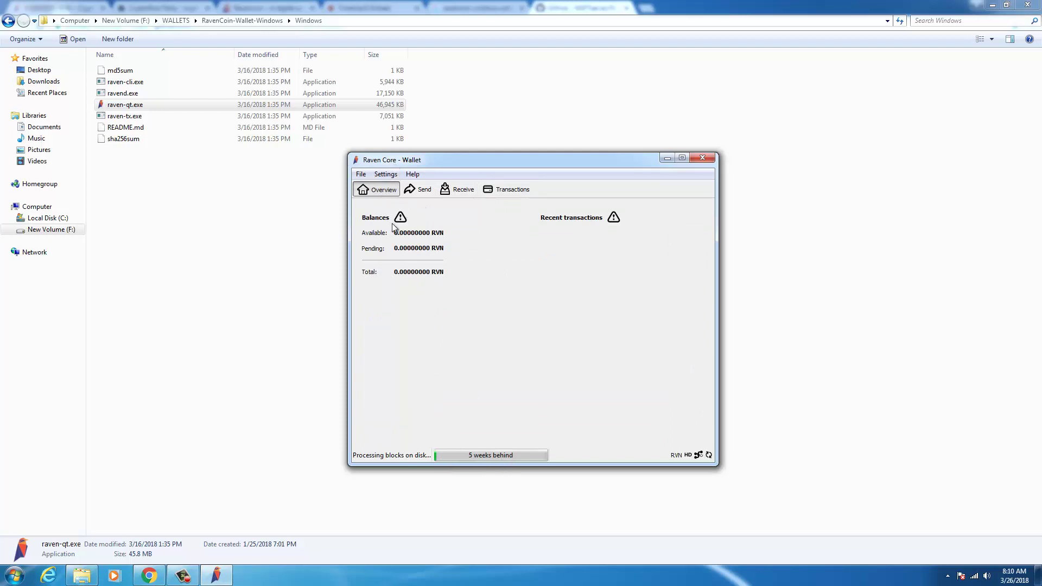
pyautogui.click(362, 174)
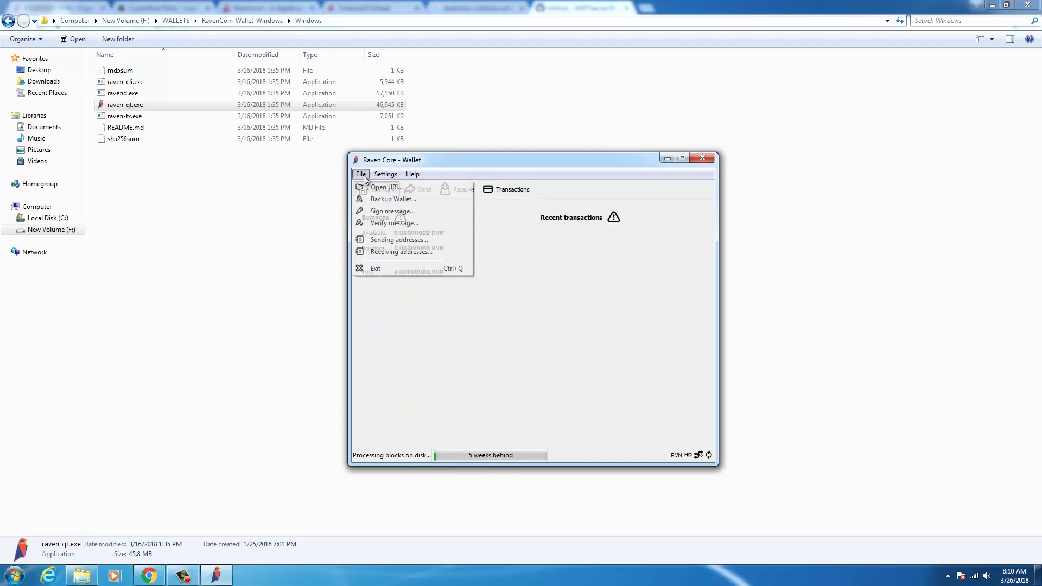
pyautogui.click(387, 268)
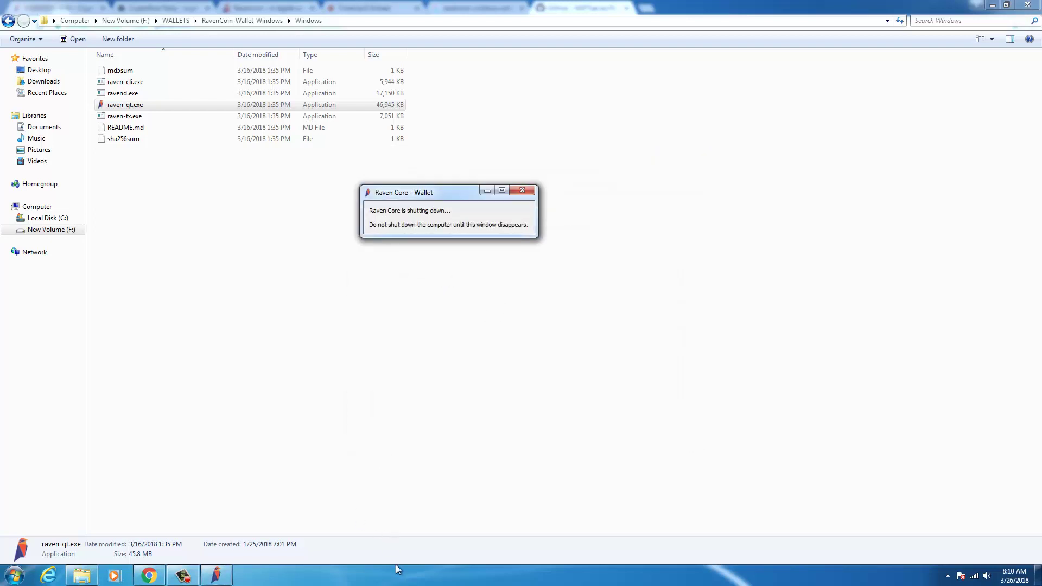
# Step: Bring up the CryptoPool Party tab and scroll its pool status showing x16r RVN on port 3636
pyautogui.click(150, 576)
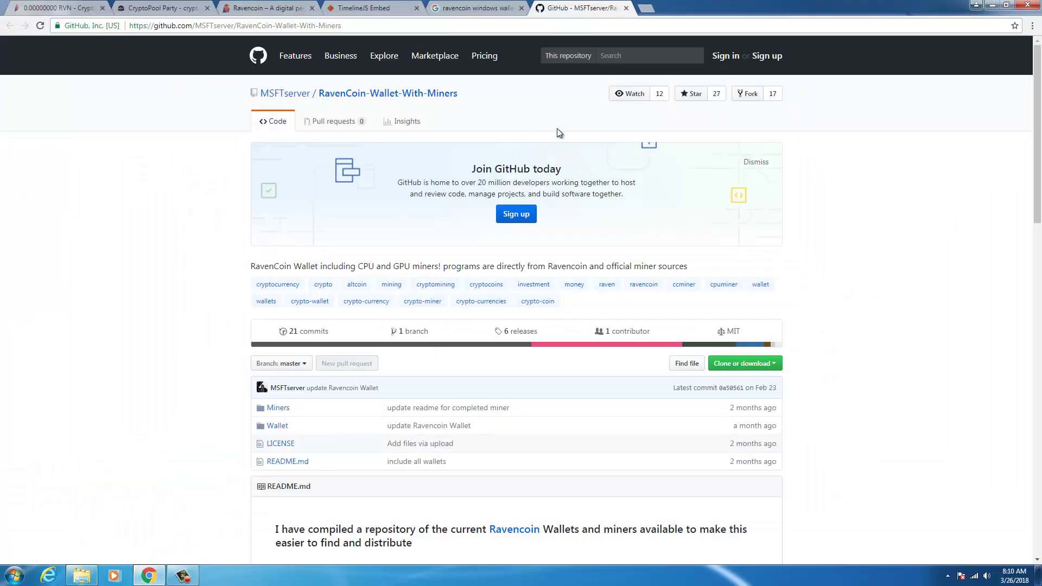
pyautogui.click(161, 9)
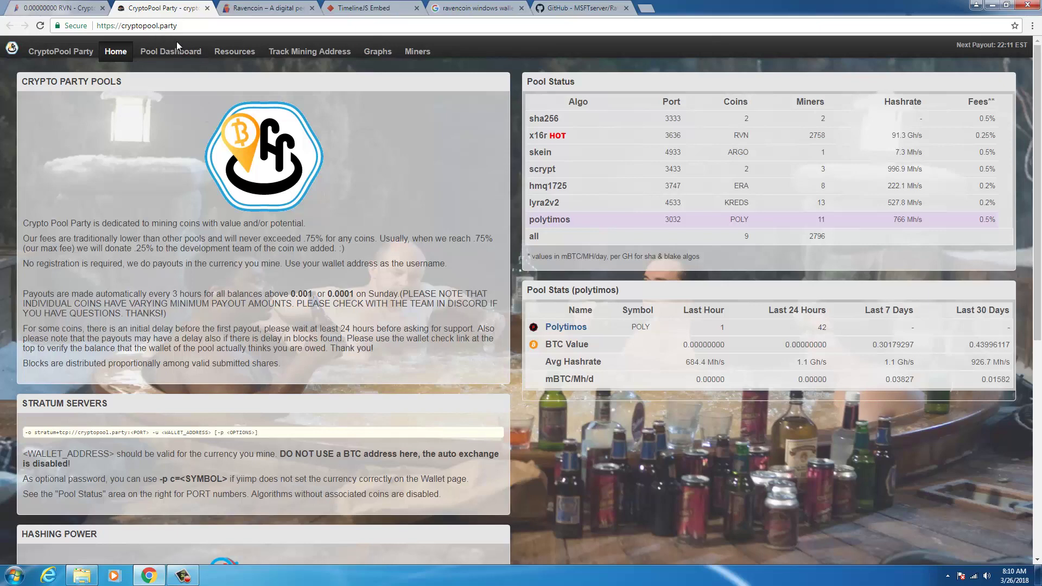
pyautogui.scroll(-5, 423, 306)
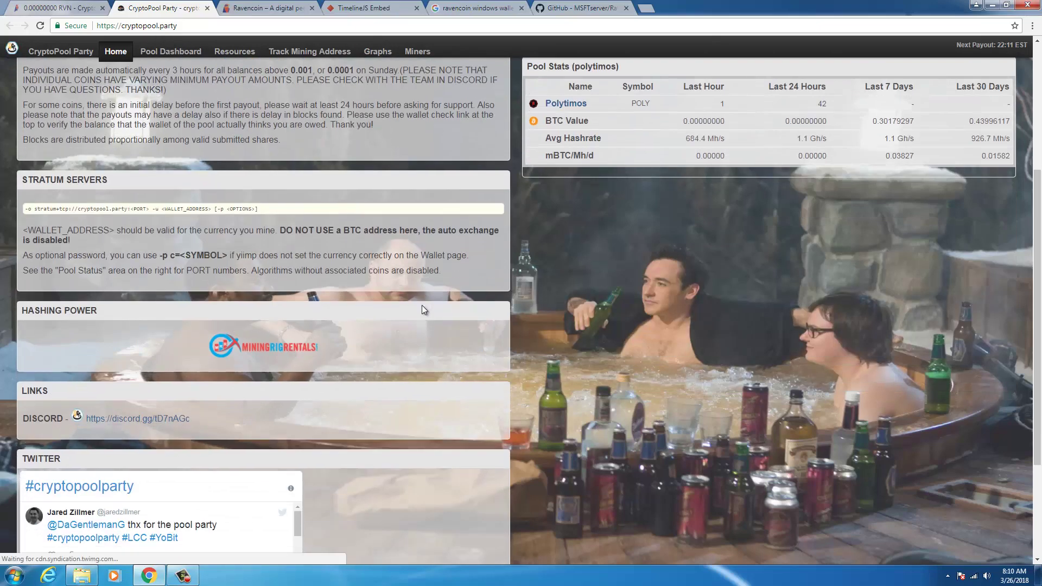
pyautogui.scroll(8, 542, 302)
pyautogui.scroll(-9, 542, 302)
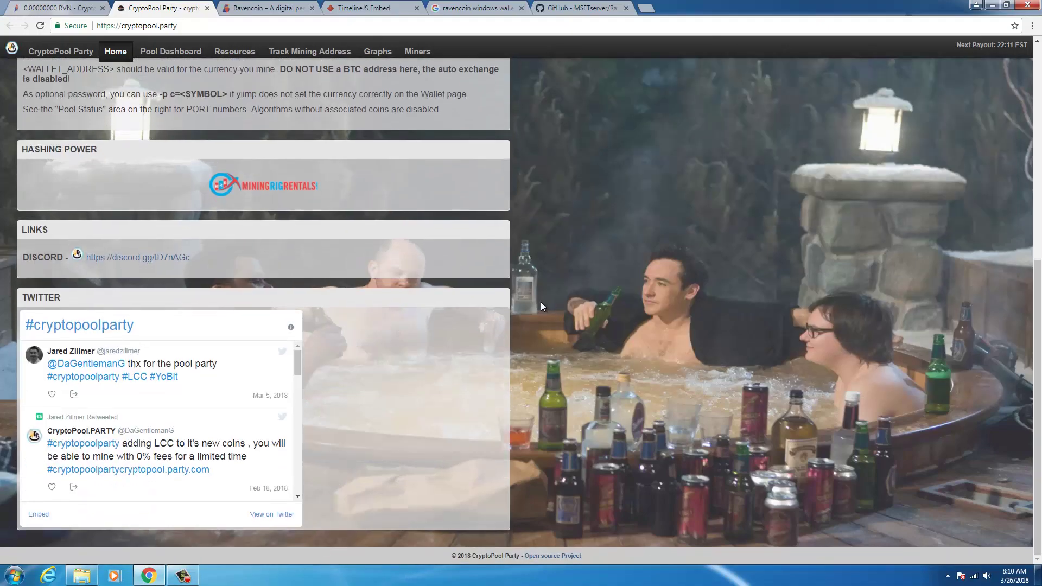
pyautogui.scroll(7, 541, 302)
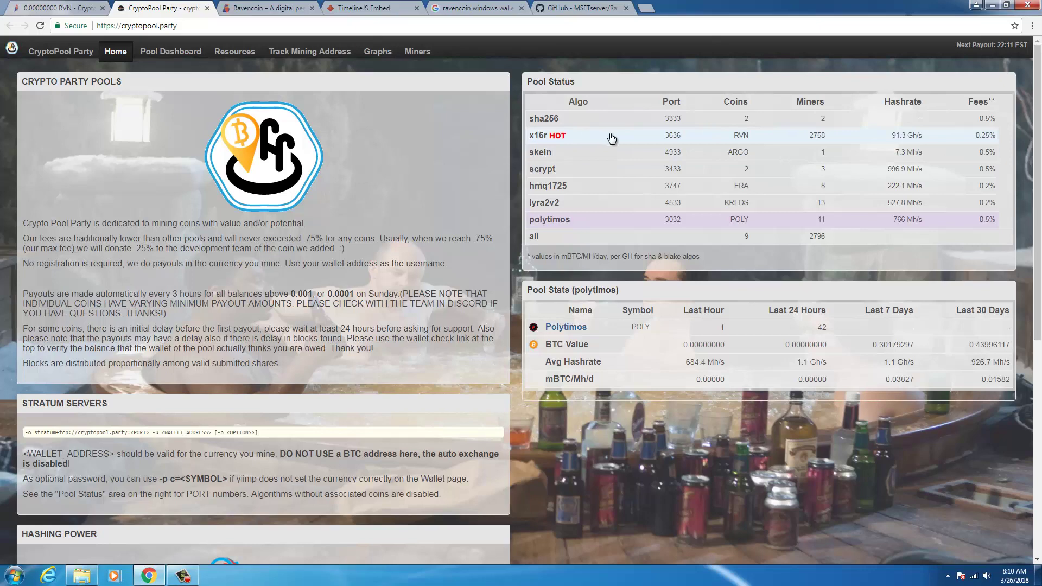
# Step: Read the sample ccminer batch file on the Resources page, then minimize Chrome
pyautogui.click(235, 51)
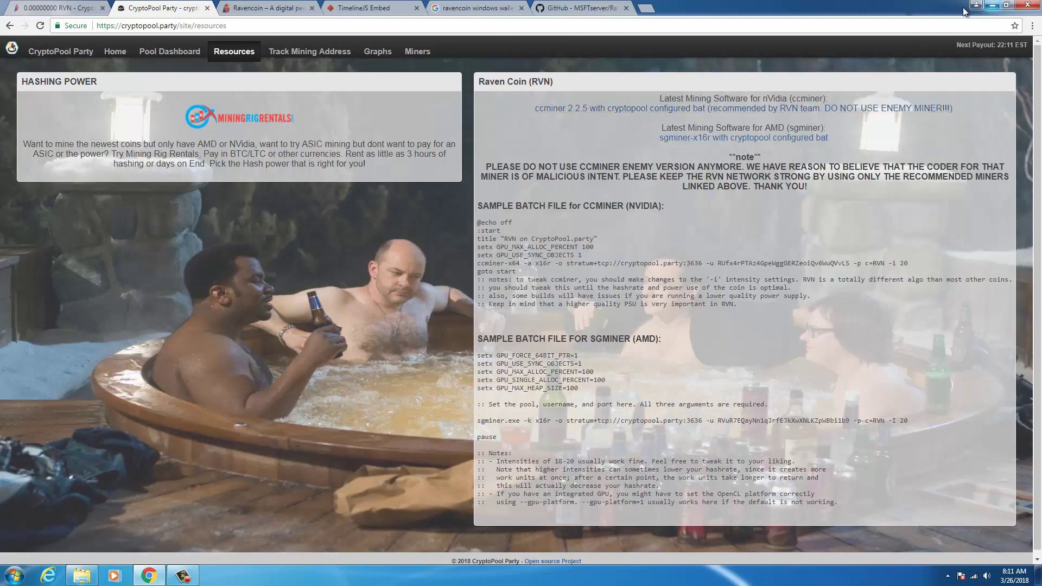
pyautogui.click(993, 4)
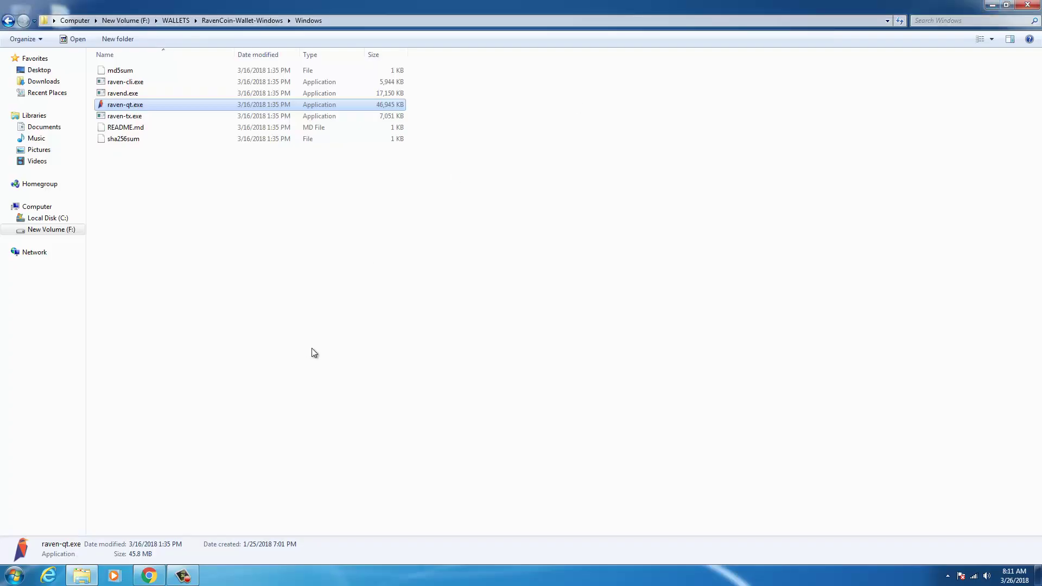
# Step: Open the Raven cOIN mINER desktop folder and bring up RUN.bat's context menu
pyautogui.click(993, 4)
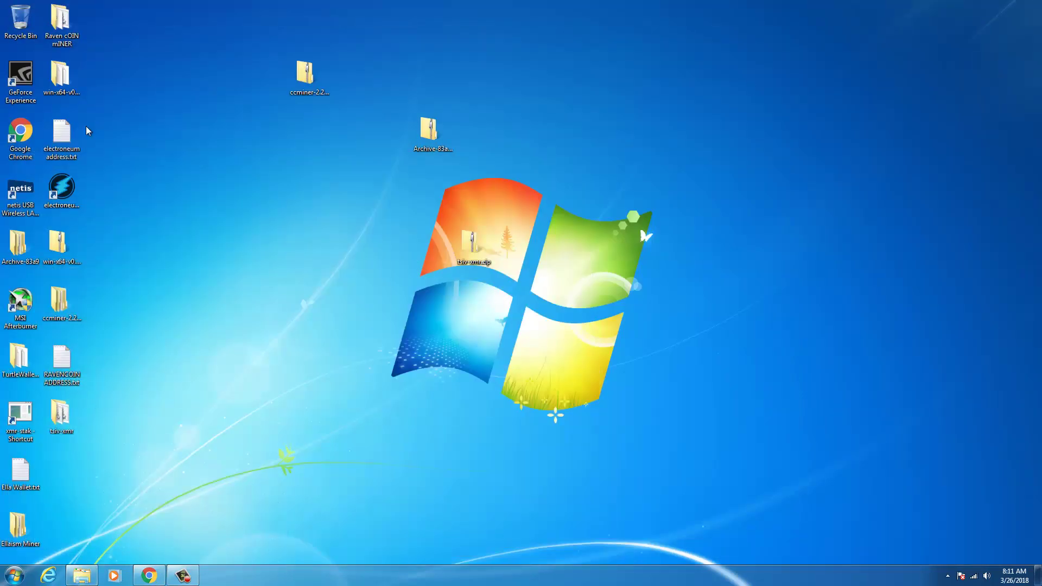
pyautogui.doubleClick(69, 24)
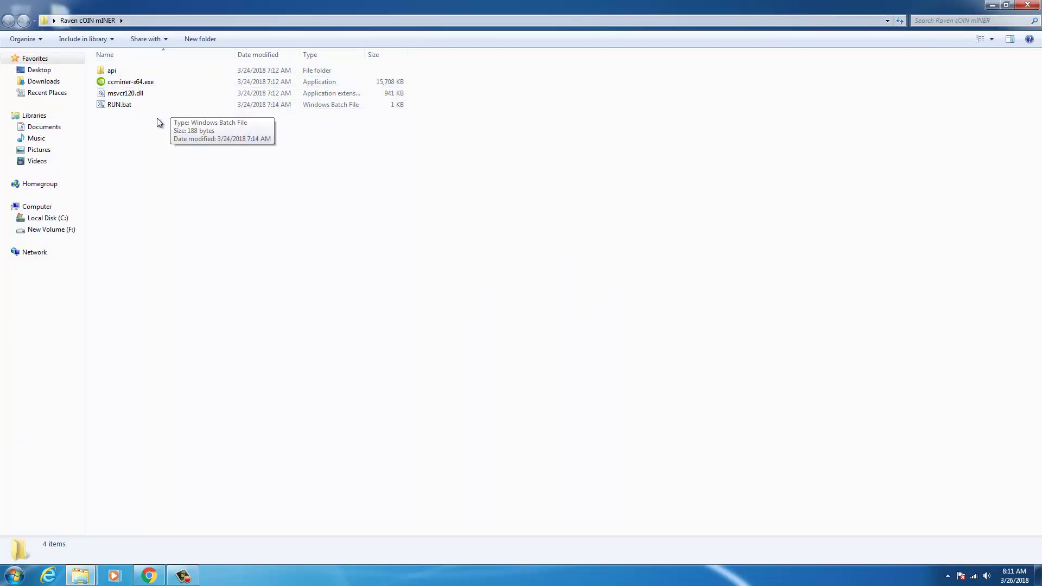
pyautogui.rightClick(131, 106)
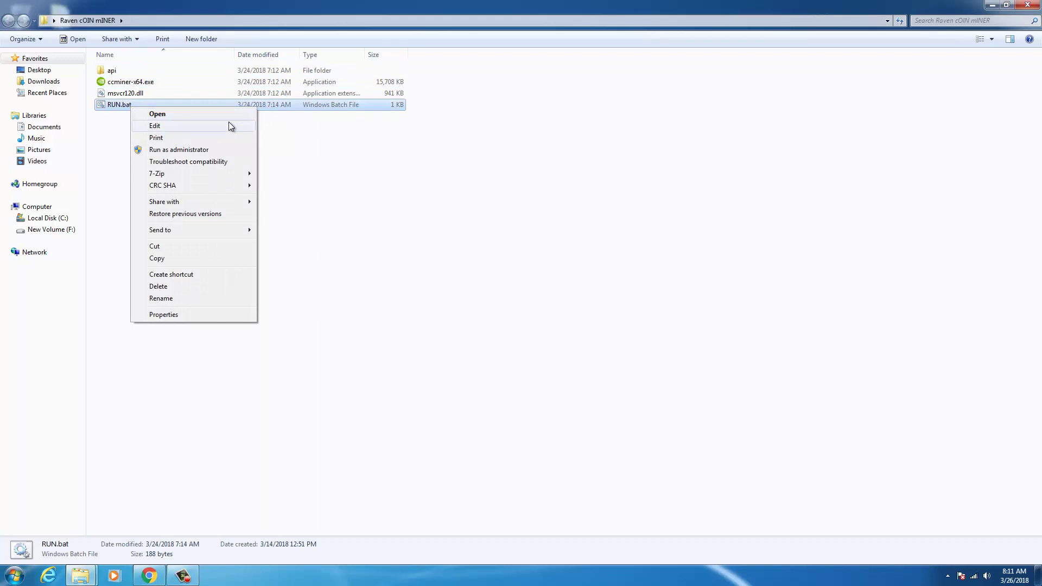
pyautogui.click(148, 576)
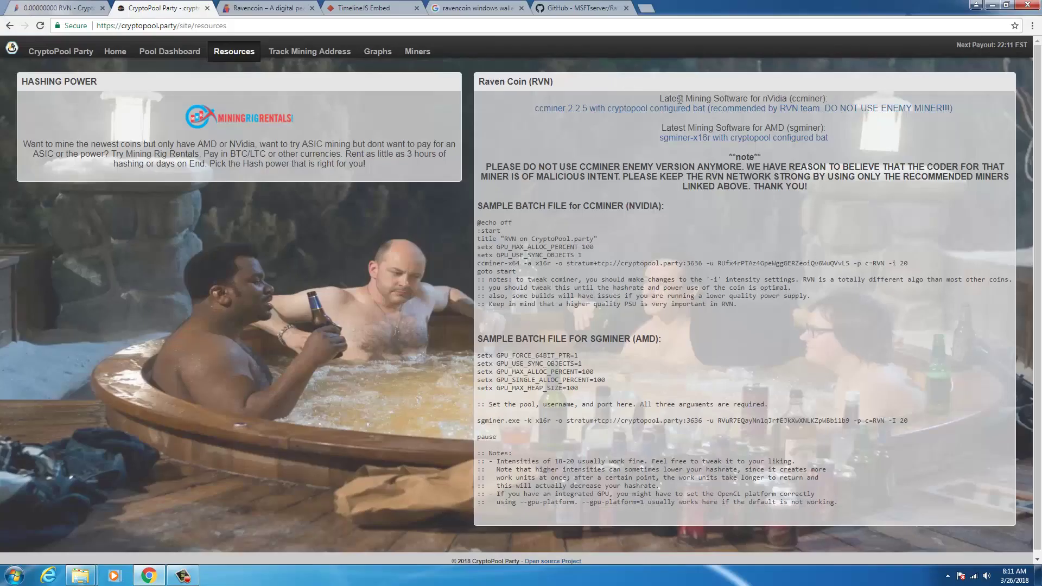
pyautogui.click(996, 6)
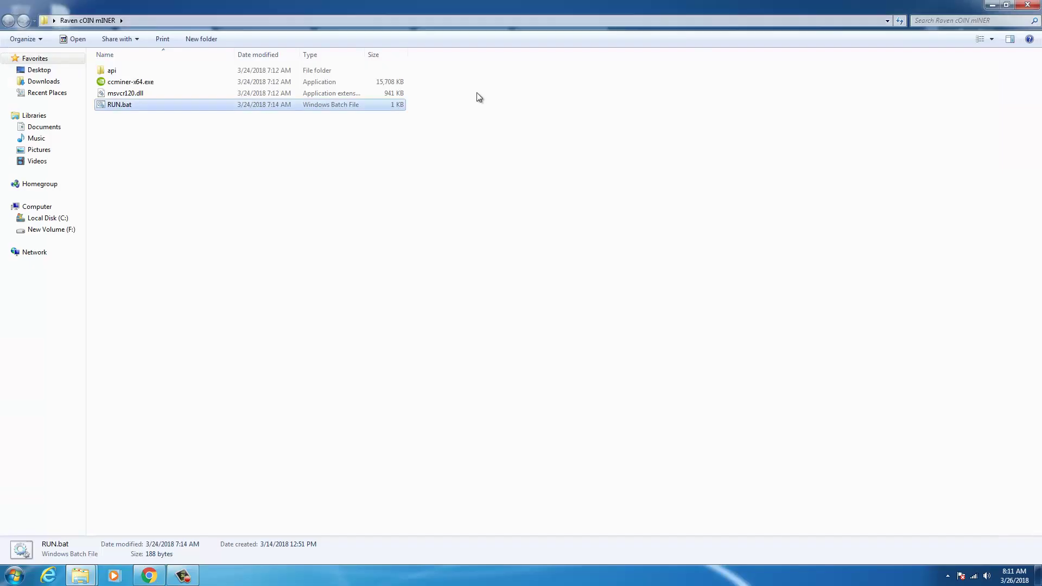
pyautogui.rightClick(132, 107)
# Step: Open RUN.bat past the security warning to review its ccminer x16r cryptopool.party:3636 command, then close it
pyautogui.click(200, 145)
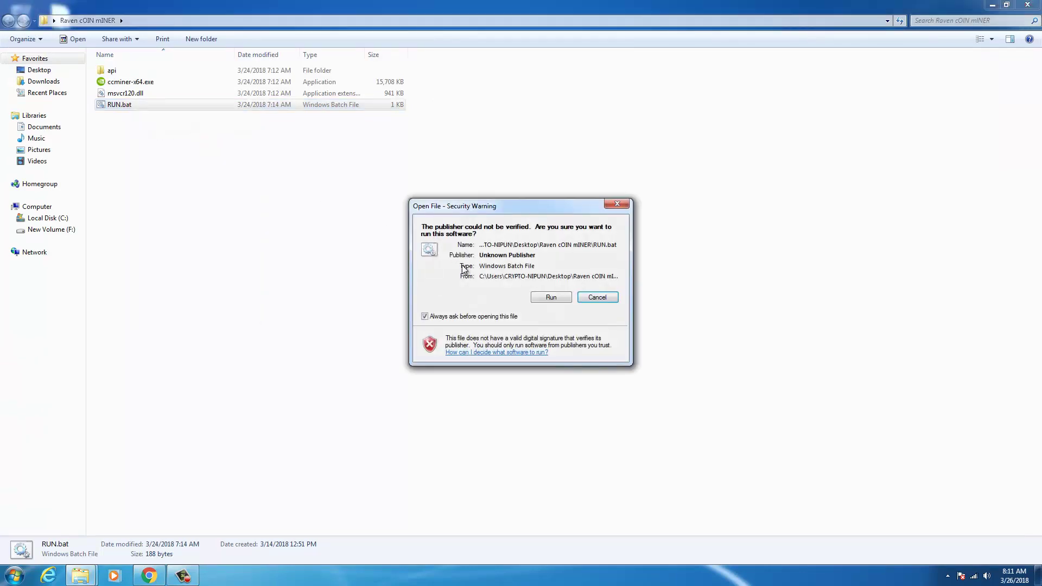
pyautogui.click(542, 298)
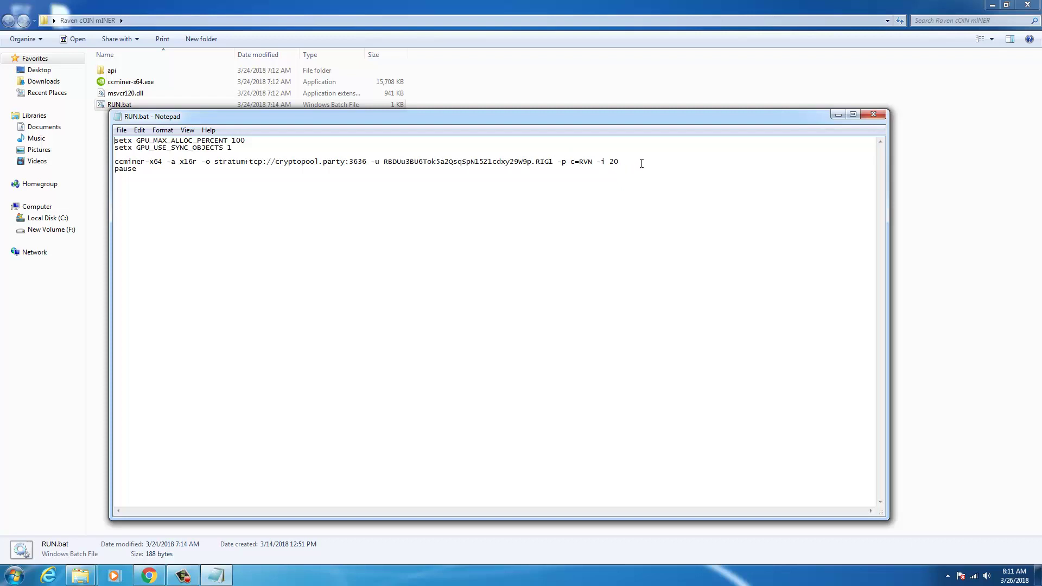
pyautogui.click(875, 115)
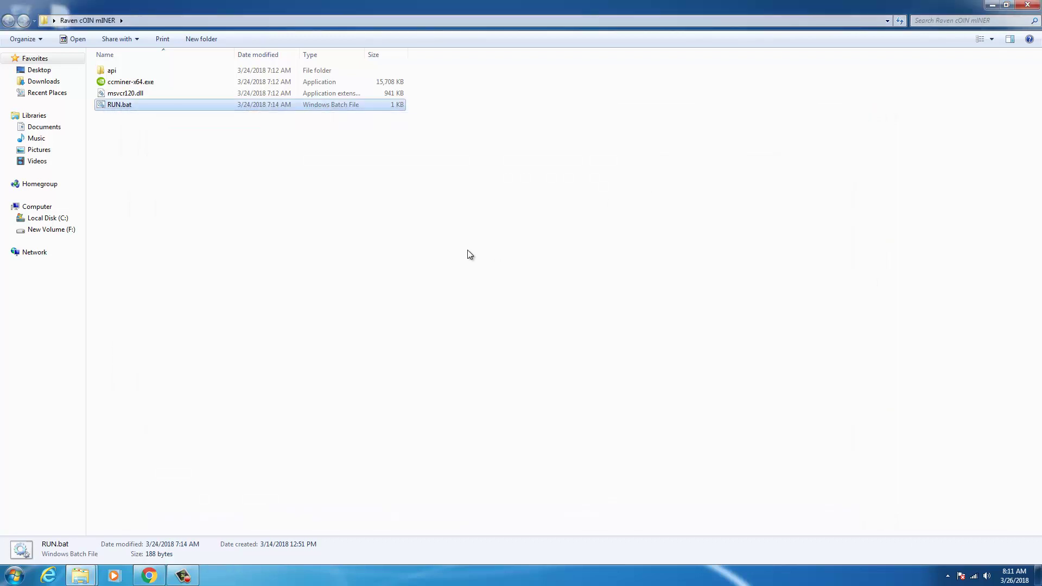
# Step: Run RUN.bat past the security warning and maximize the ccminer x16r console
pyautogui.doubleClick(138, 108)
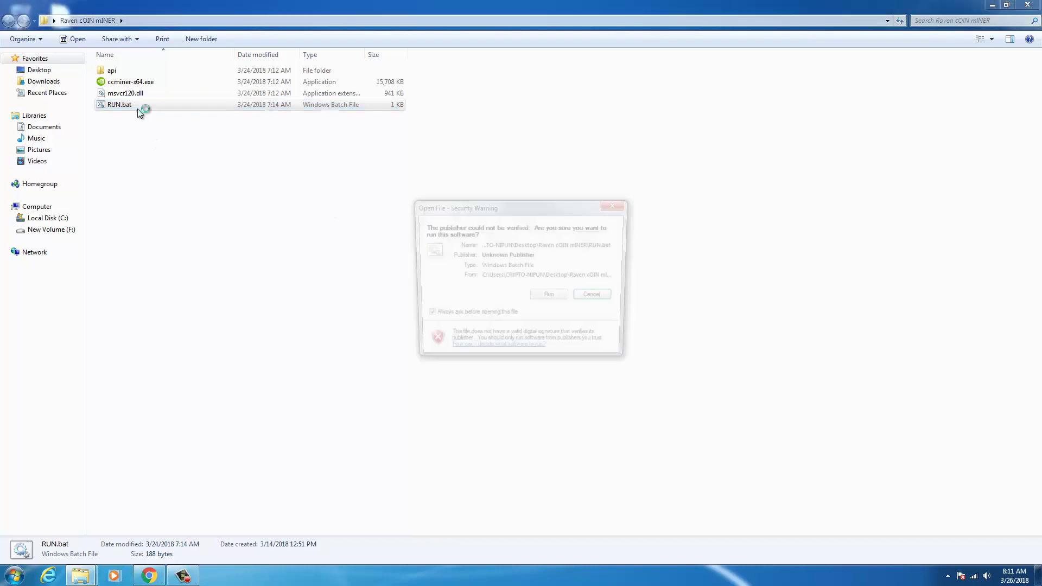
pyautogui.click(550, 299)
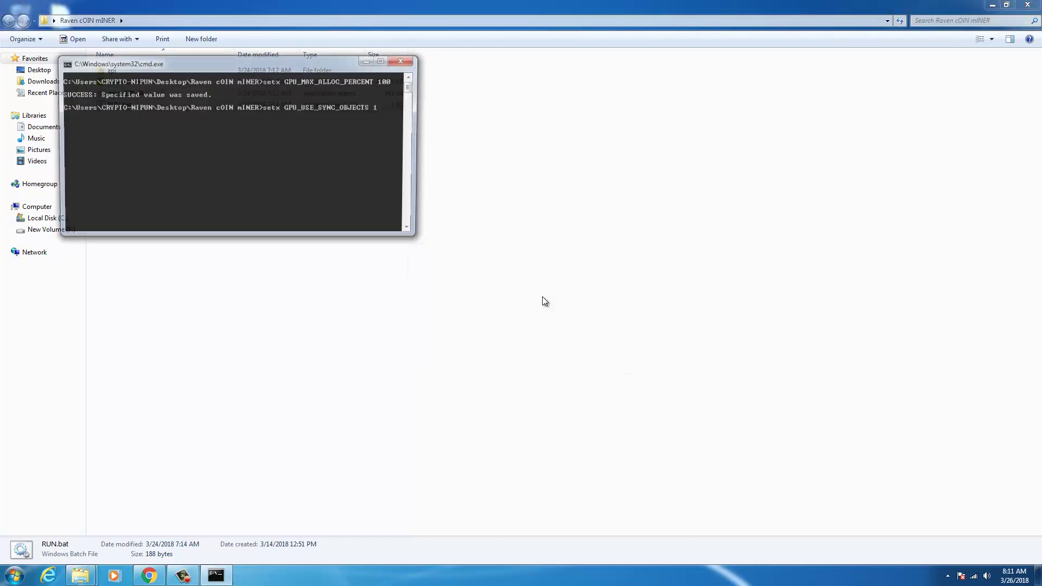
pyautogui.click(384, 59)
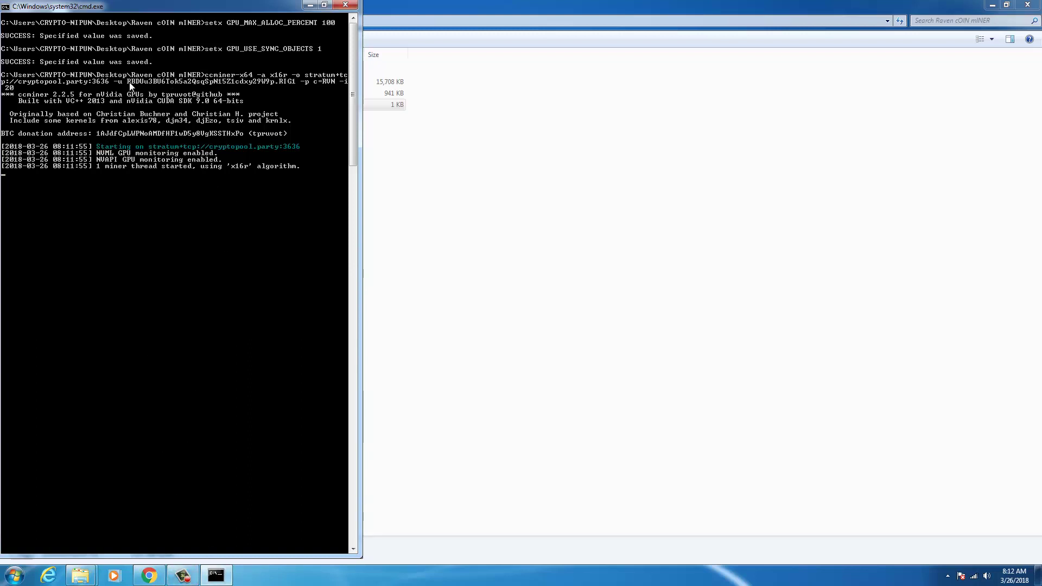
# Step: Open RUN.bat for editing in Notepad, accepting the security warning
pyautogui.click(446, 144)
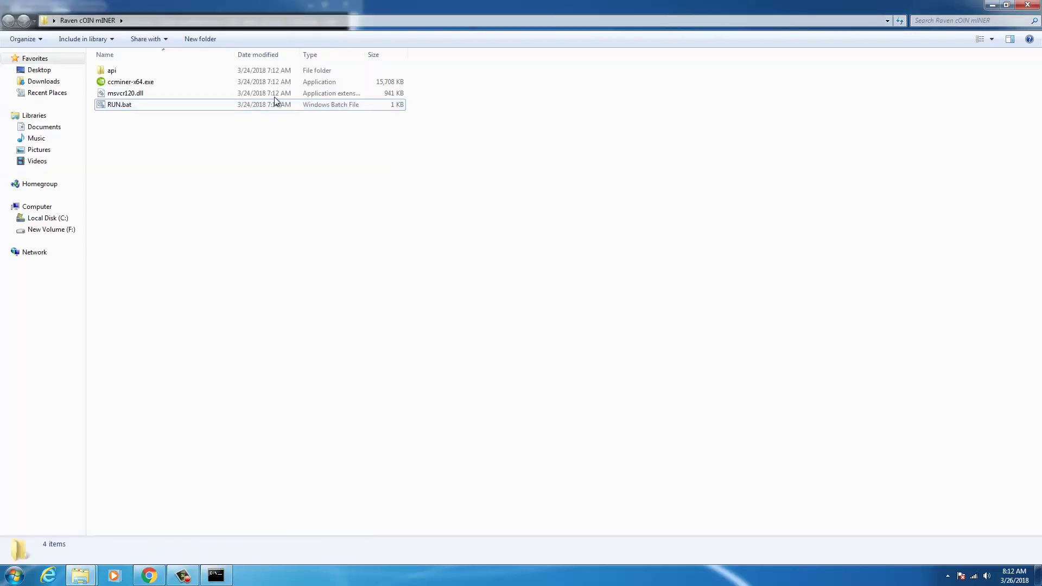
pyautogui.rightClick(259, 102)
pyautogui.click(311, 124)
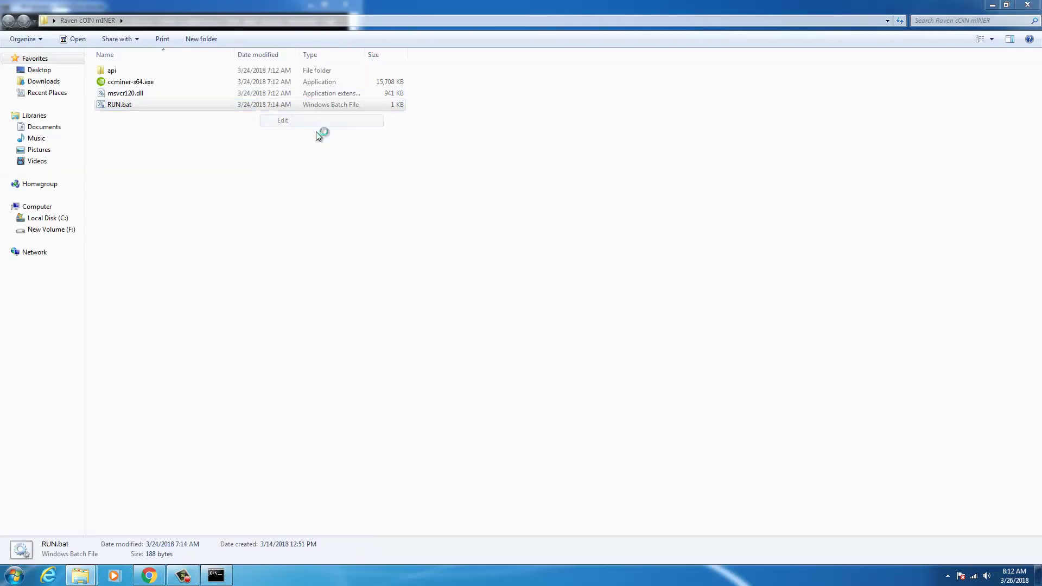
pyautogui.click(550, 300)
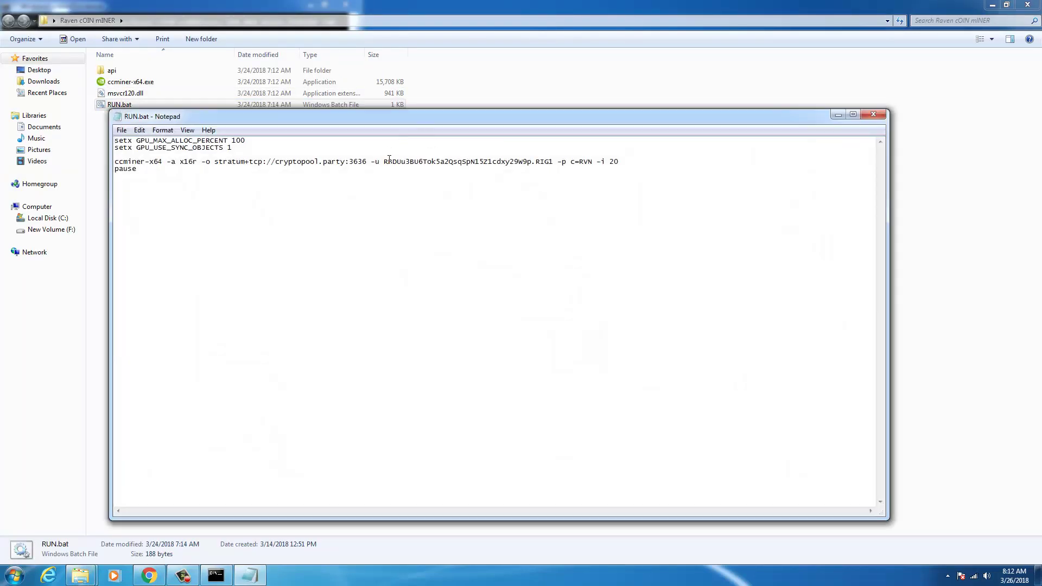
# Step: Copy the wallet address from the miner line, close Notepad, and return to Chrome
pyautogui.moveTo(385, 162); pyautogui.dragTo(531, 161)
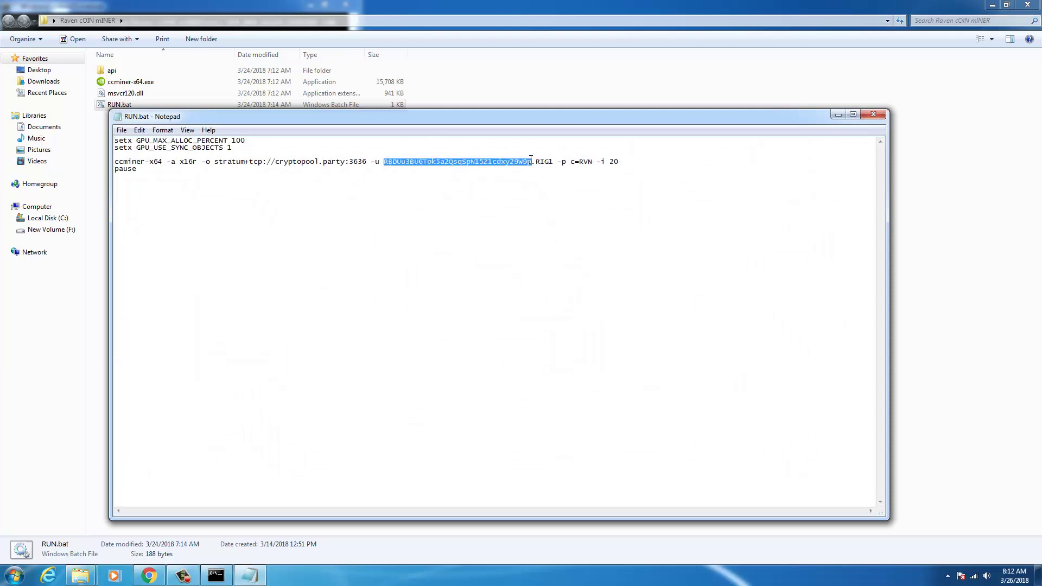
pyautogui.rightClick(511, 162)
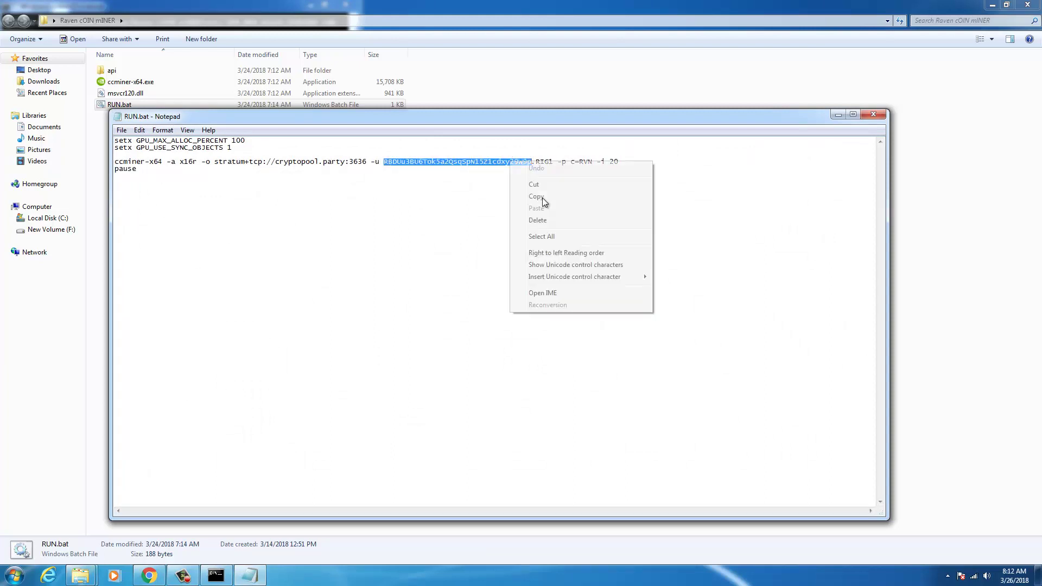
pyautogui.click(580, 198)
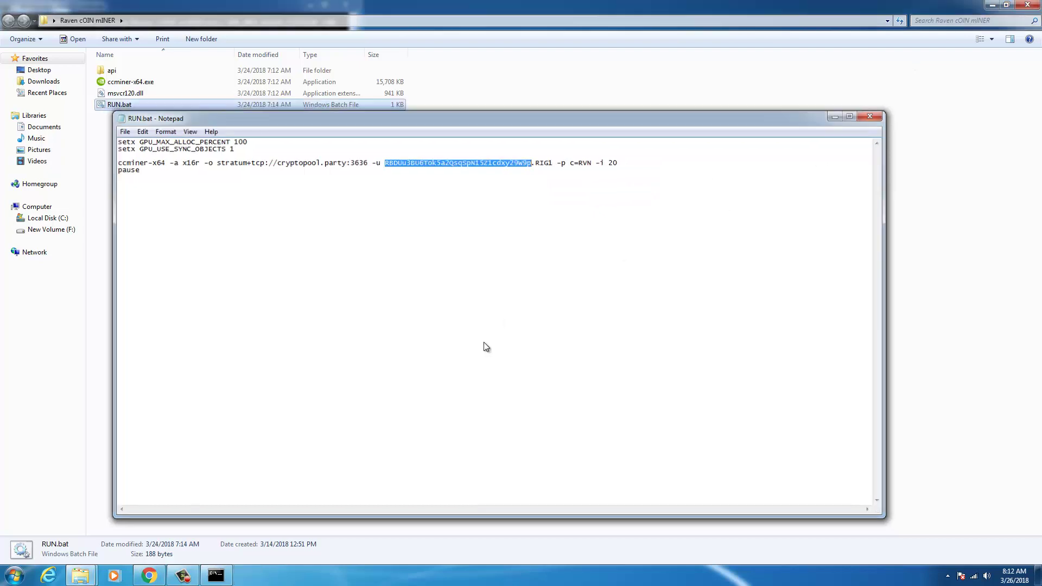
pyautogui.hotkey('alt', 'F4')
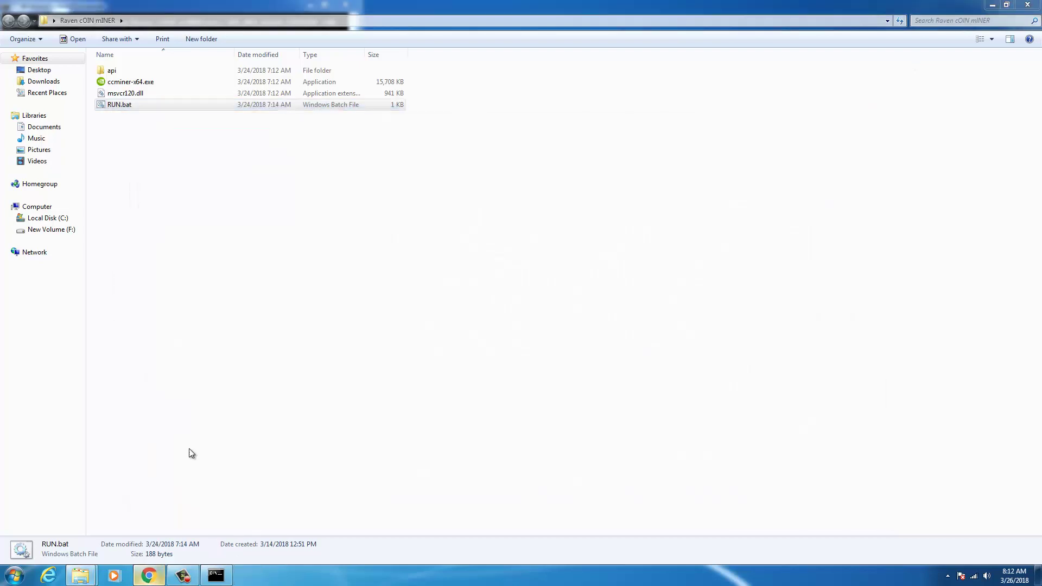
pyautogui.hotkey('alt', 'Tab')
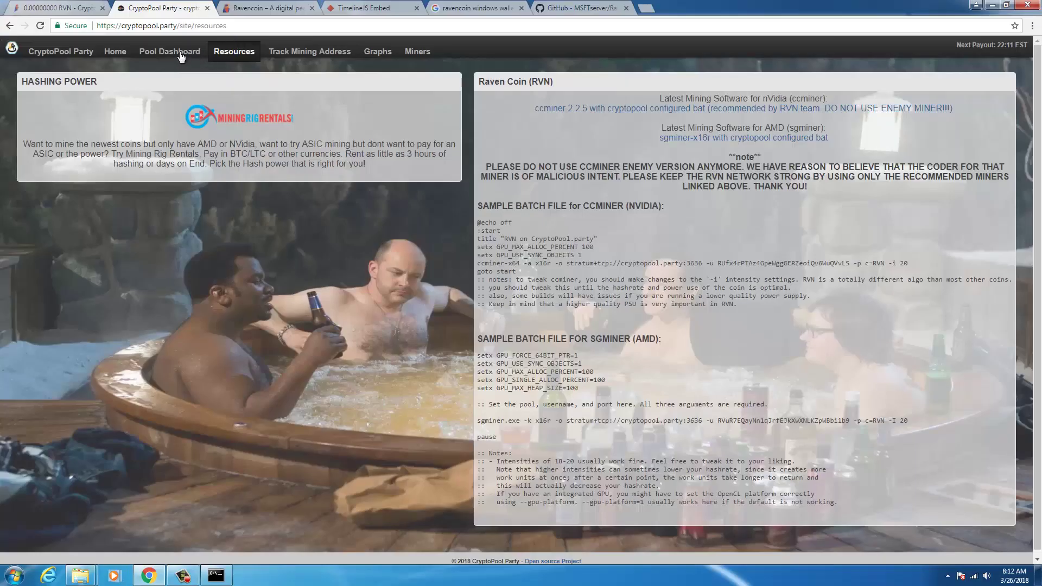
# Step: Open the wallet's Track Mining Address page and review its payouts, charts and Miners table
pyautogui.click(304, 53)
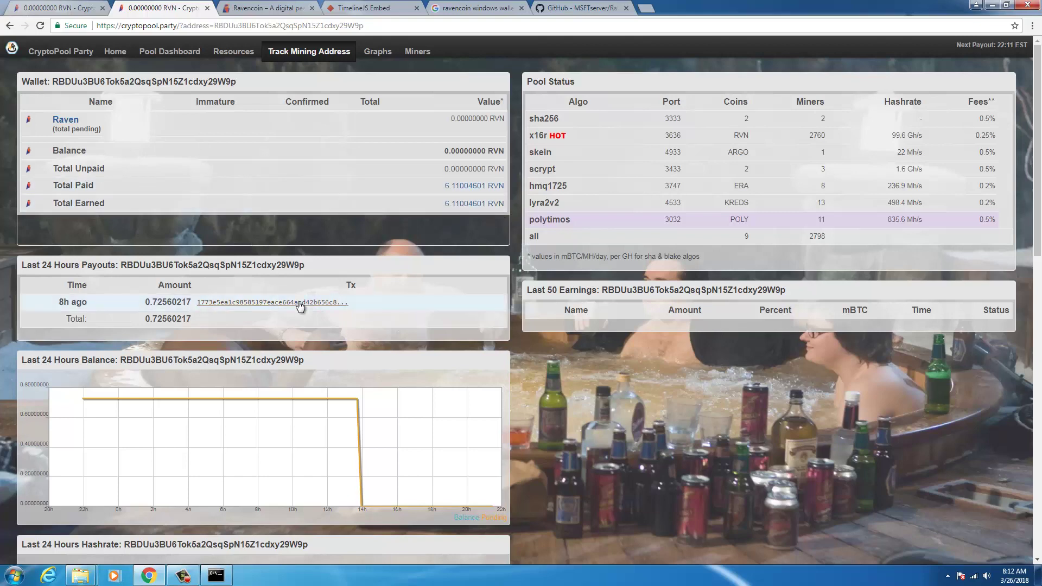
pyautogui.scroll(-6, 296, 313)
pyautogui.scroll(-5, 296, 315)
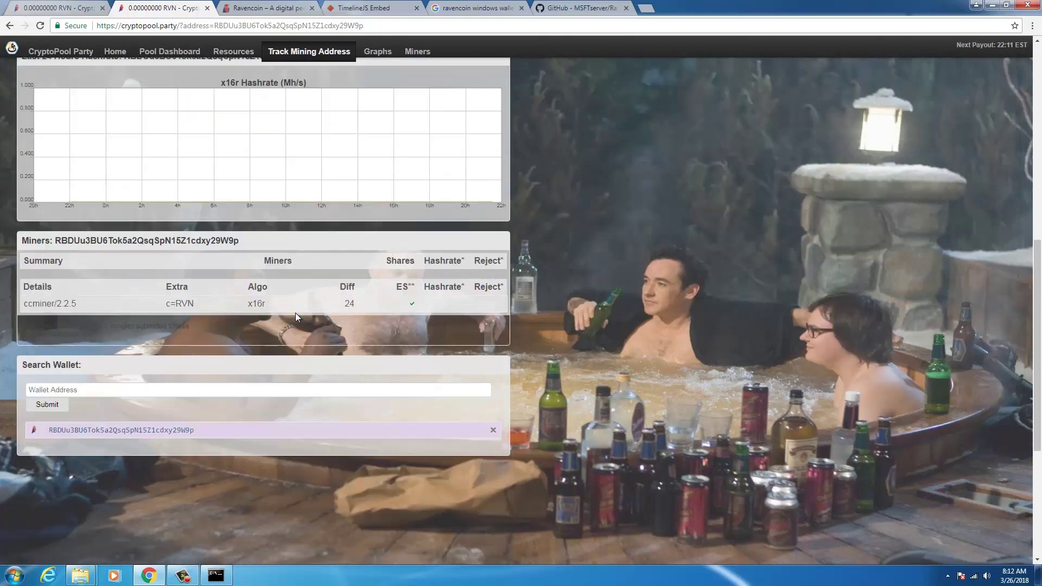
pyautogui.scroll(11, 295, 313)
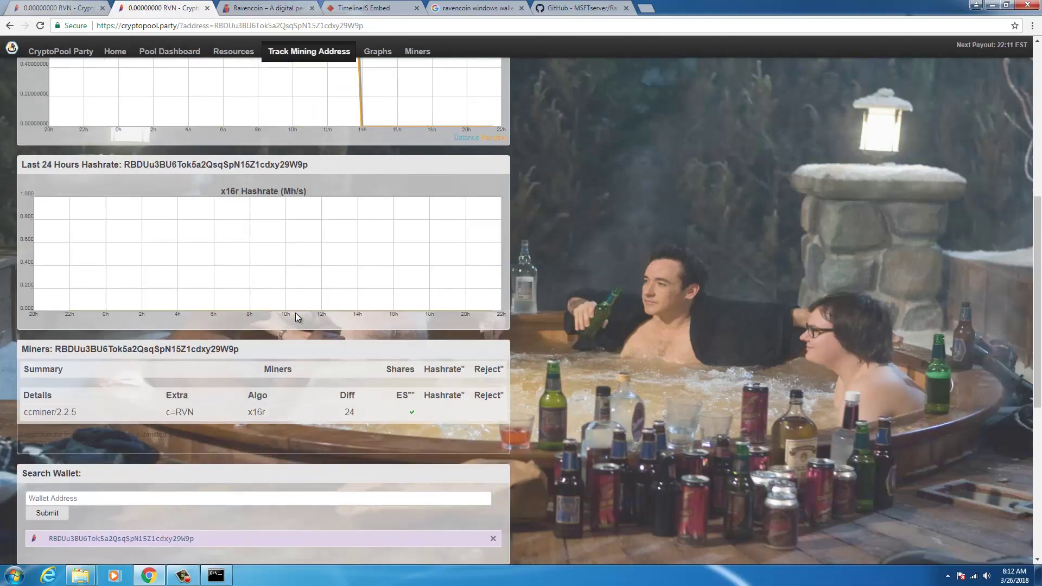
pyautogui.scroll(-6, 294, 311)
pyautogui.scroll(-2, 292, 311)
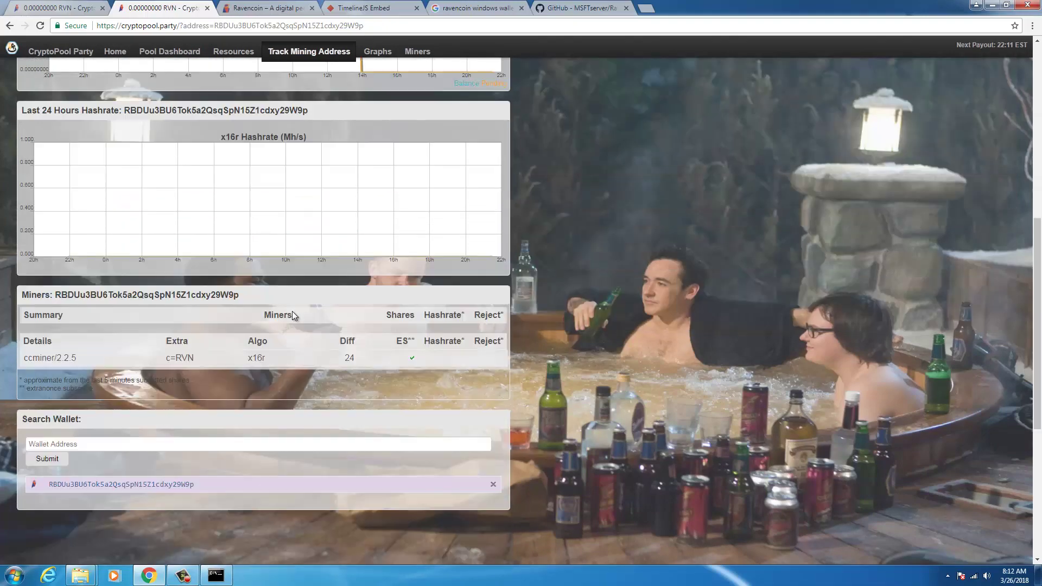
pyautogui.scroll(8, 292, 312)
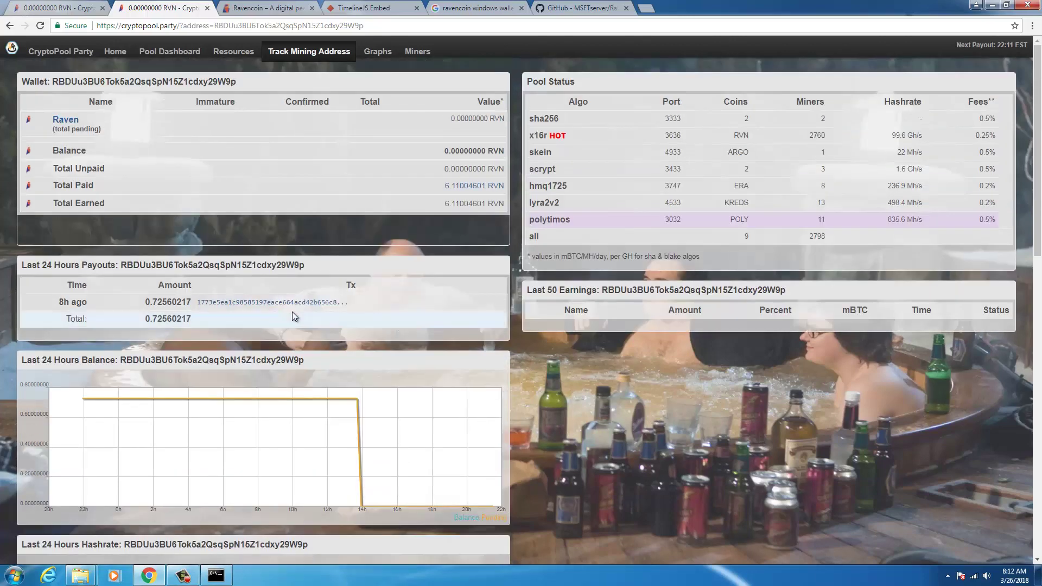
# Step: Reload the tracking page to see the miner at 1.4 Mh/s, then switch to the ccminer console
pyautogui.click(40, 26)
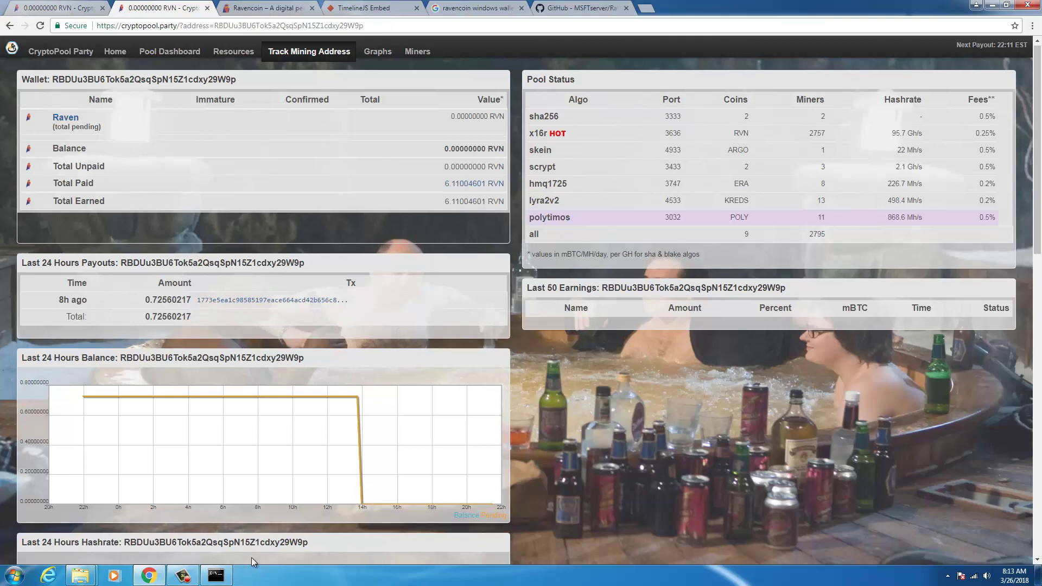
pyautogui.scroll(-6, 336, 484)
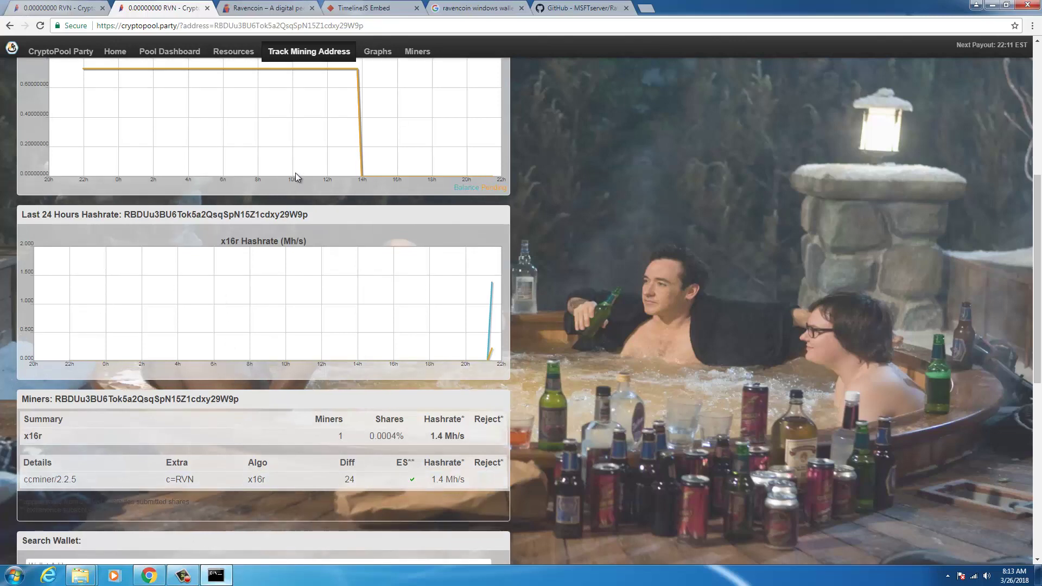
pyautogui.scroll(-4, 294, 187)
pyautogui.hotkey('alt', 'Tab')
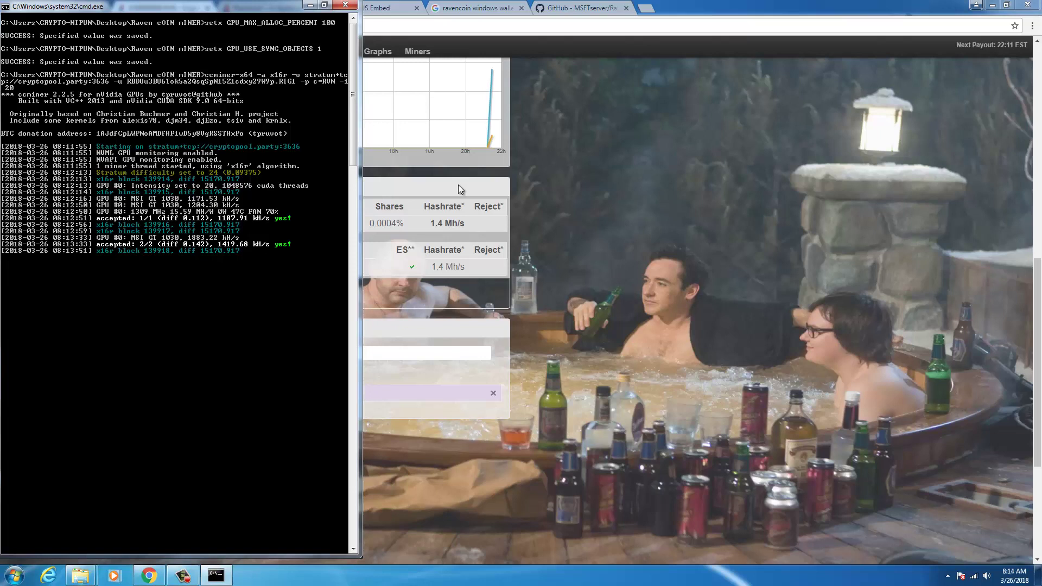
# Step: Bring the pool page back over the console, showing the miner at 2.7 Mh/s
pyautogui.click(726, 290)
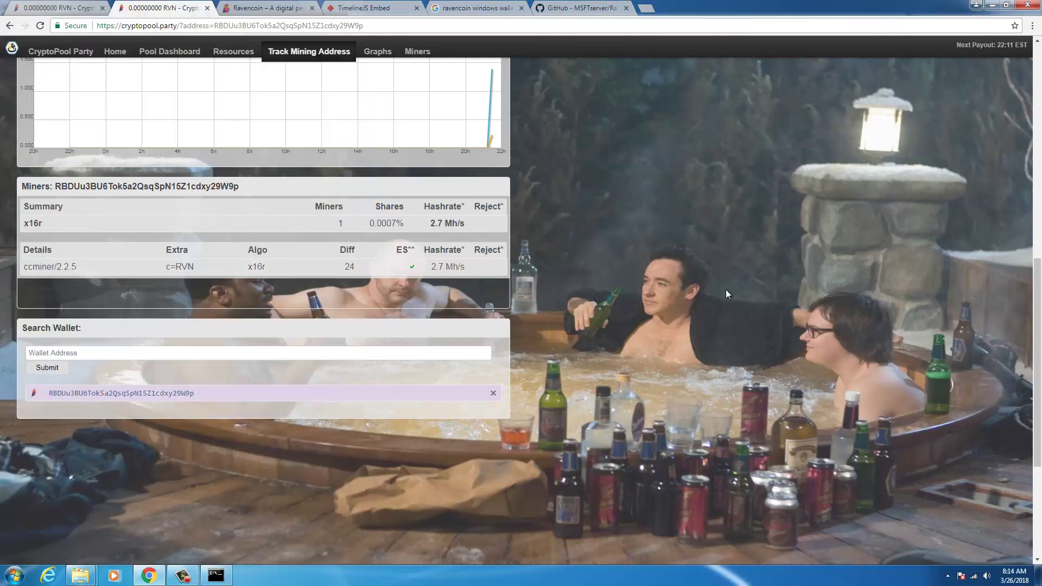
pyautogui.scroll(10, 728, 294)
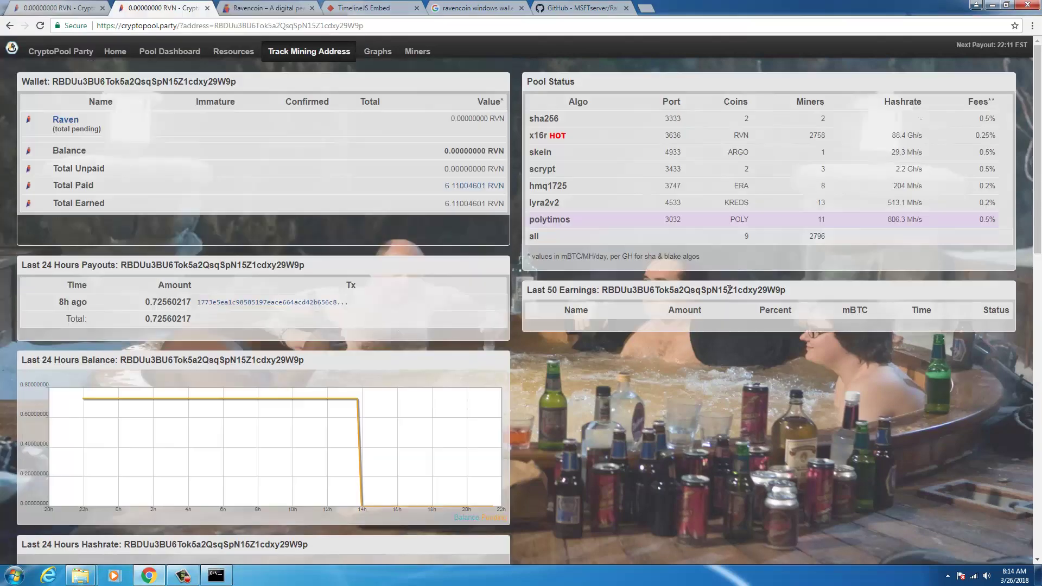